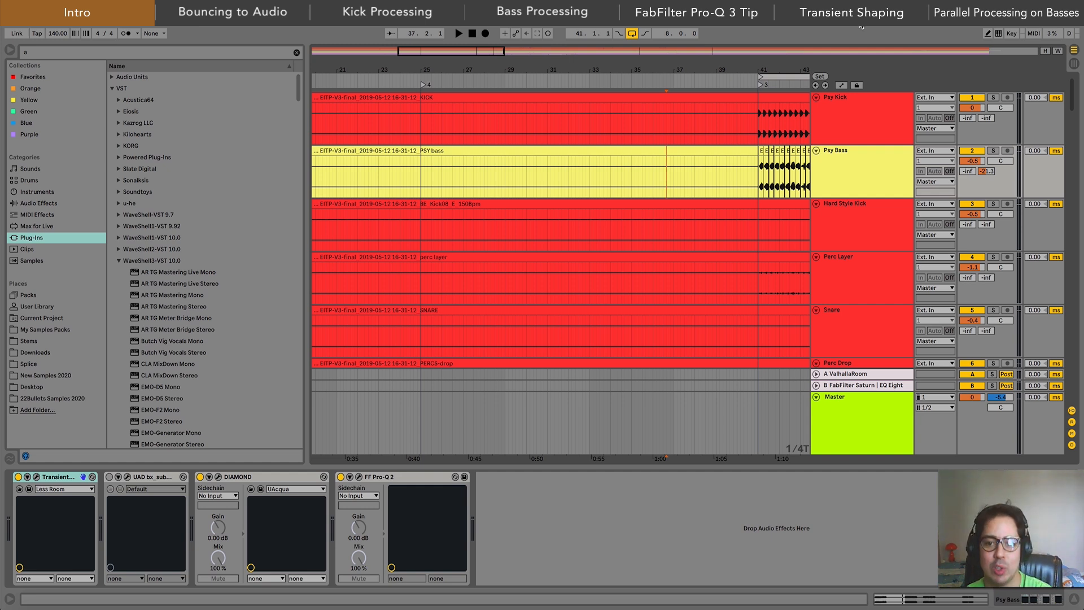
Step: Play the arrangement from bar 25 through the kick and bass section starting at bar 41, and stop playback
left_click(419, 171)
left_click_drag(506, 69, 499, 69)
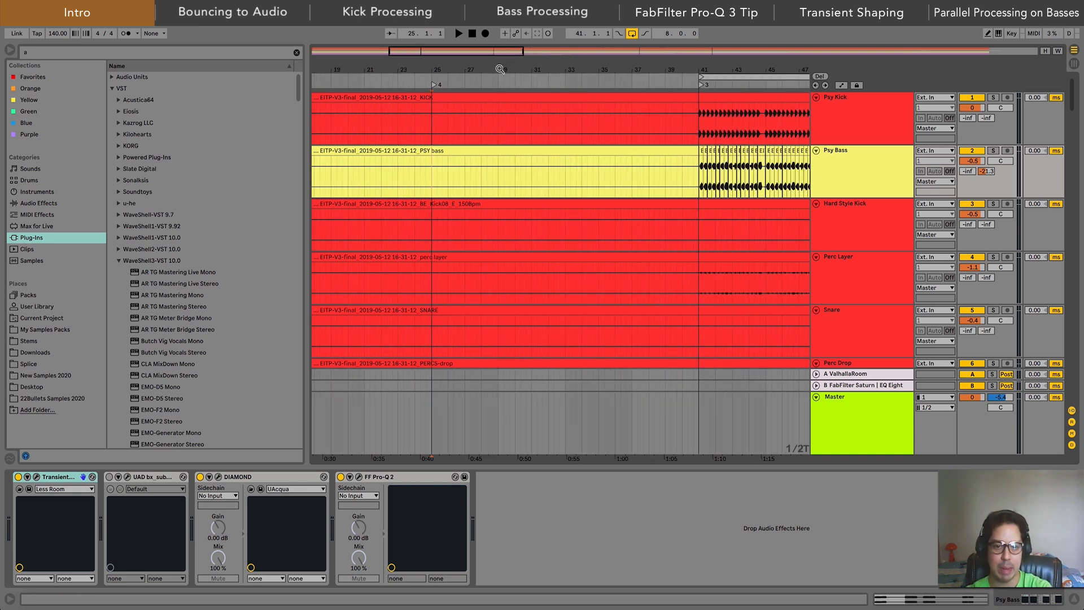
left_click_drag(718, 68, 654, 66)
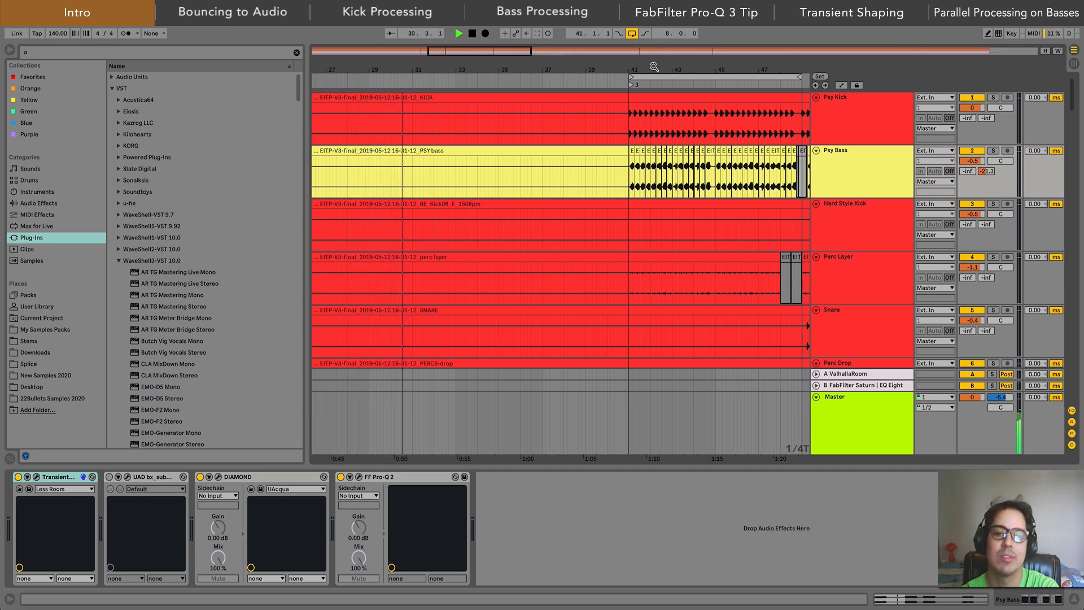
left_click_drag(583, 67, 583, 78)
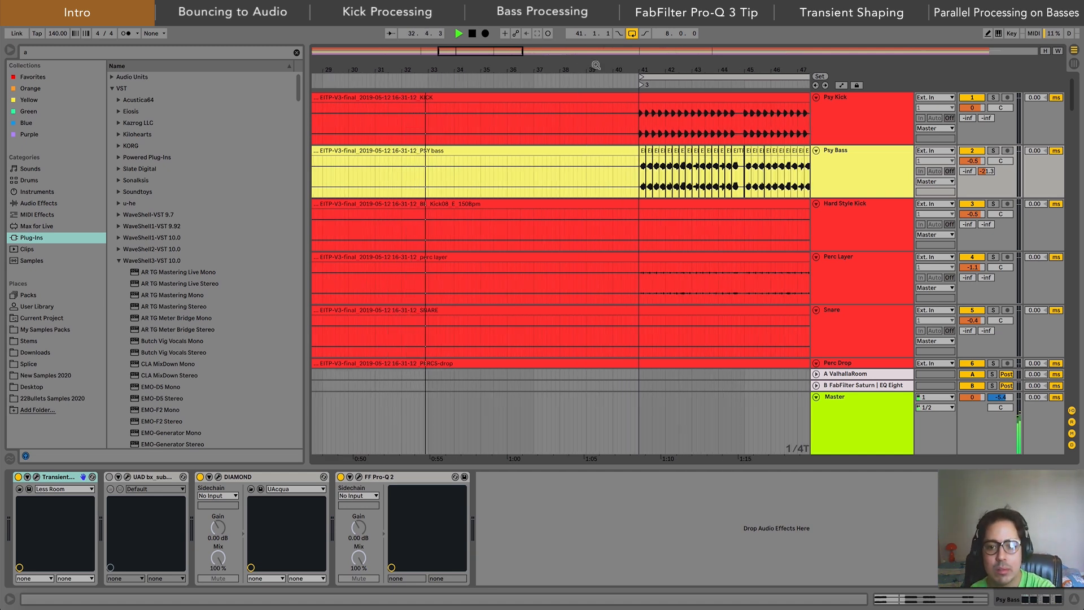
left_click_drag(721, 64, 638, 68)
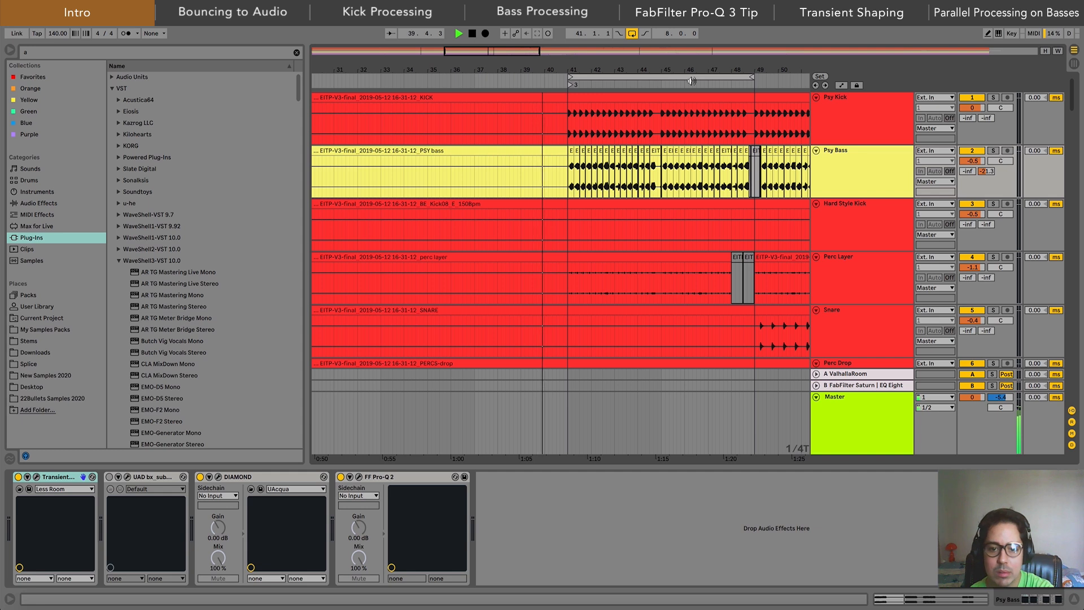
mouse_move(566, 67)
left_mouse_down()
mouse_move(505, 67)
mouse_move(569, 70)
left_mouse_up()
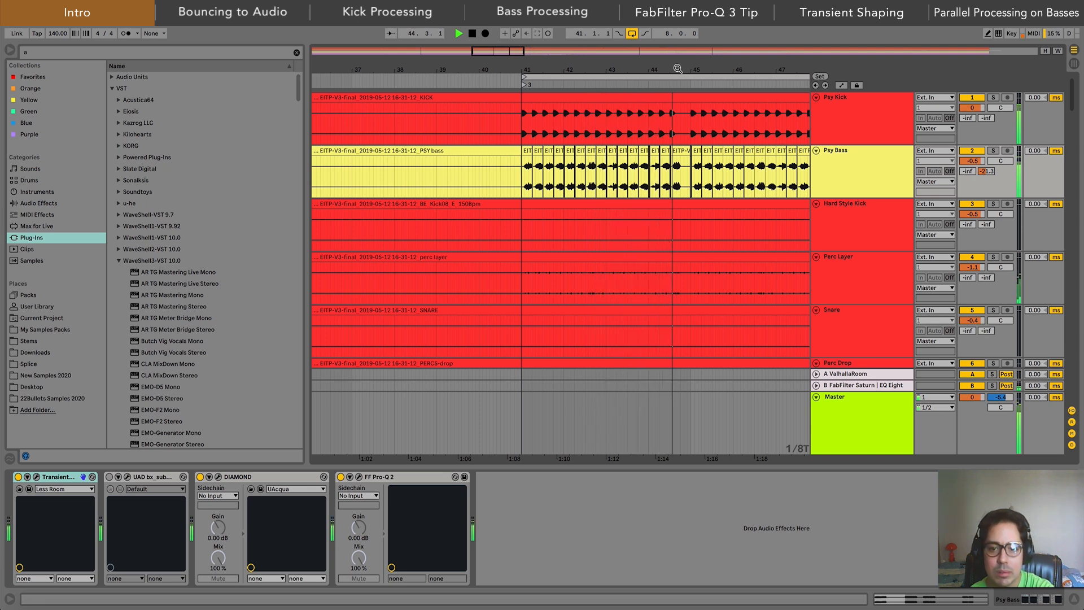
left_click_drag(678, 69, 710, 72)
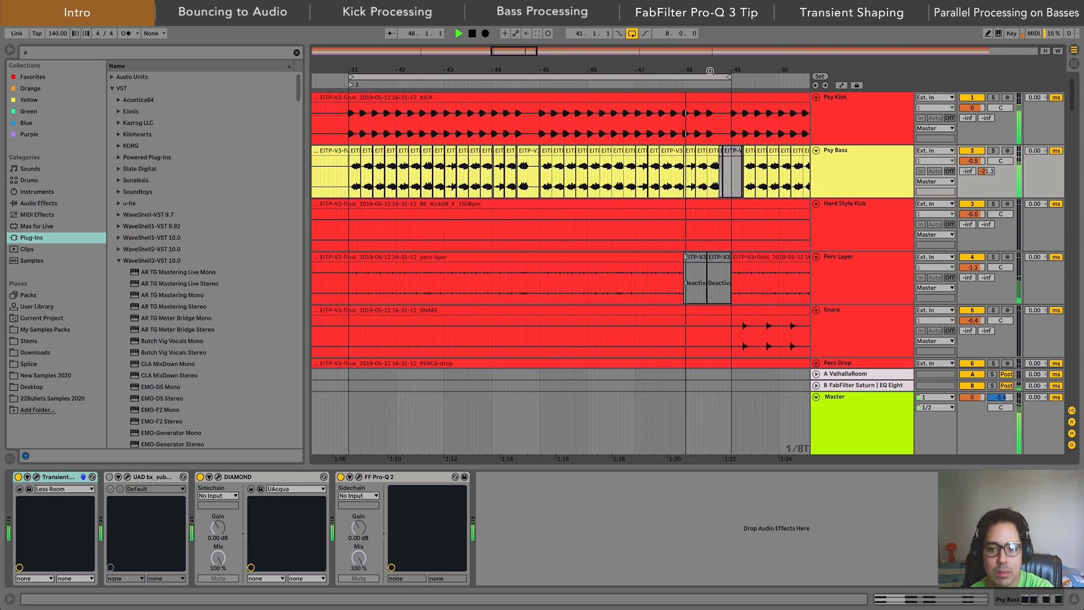
key("space")
Step: Examine the length of the first Psy Kick hits at bar 41 and the space they leave for the bass
left_click_drag(345, 71, 474, 69)
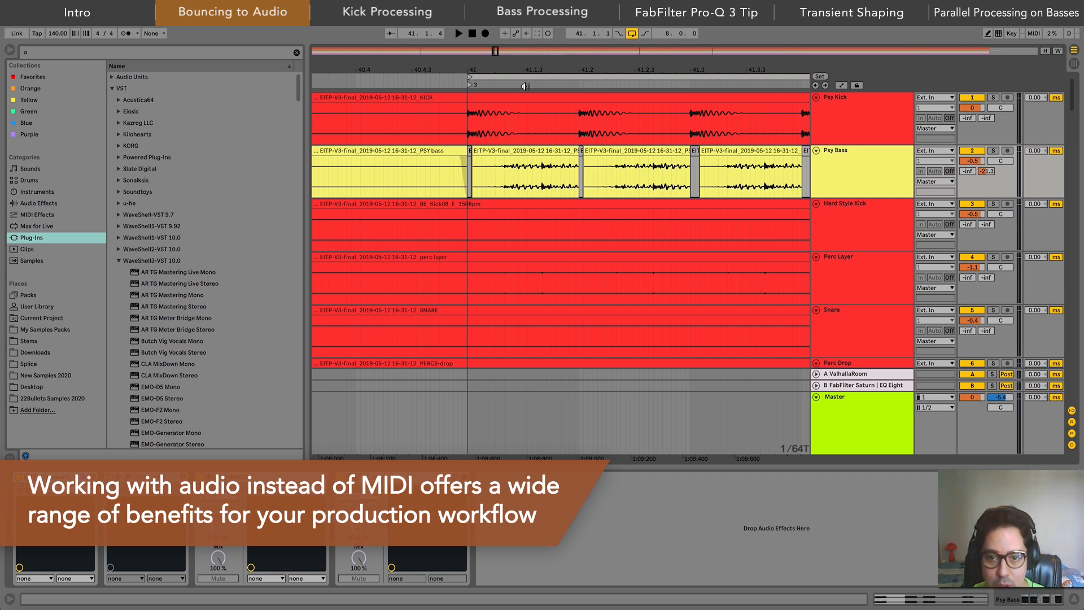
left_click_drag(463, 116, 574, 117)
left_click_drag(545, 69, 545, 98)
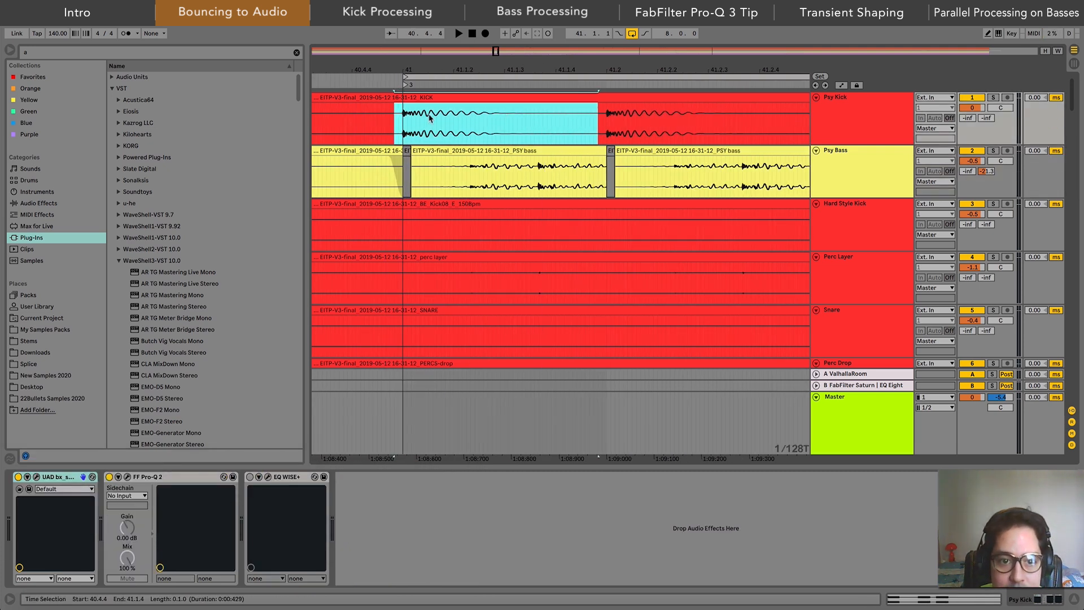
left_click(406, 115)
left_click_drag(426, 70, 426, 63)
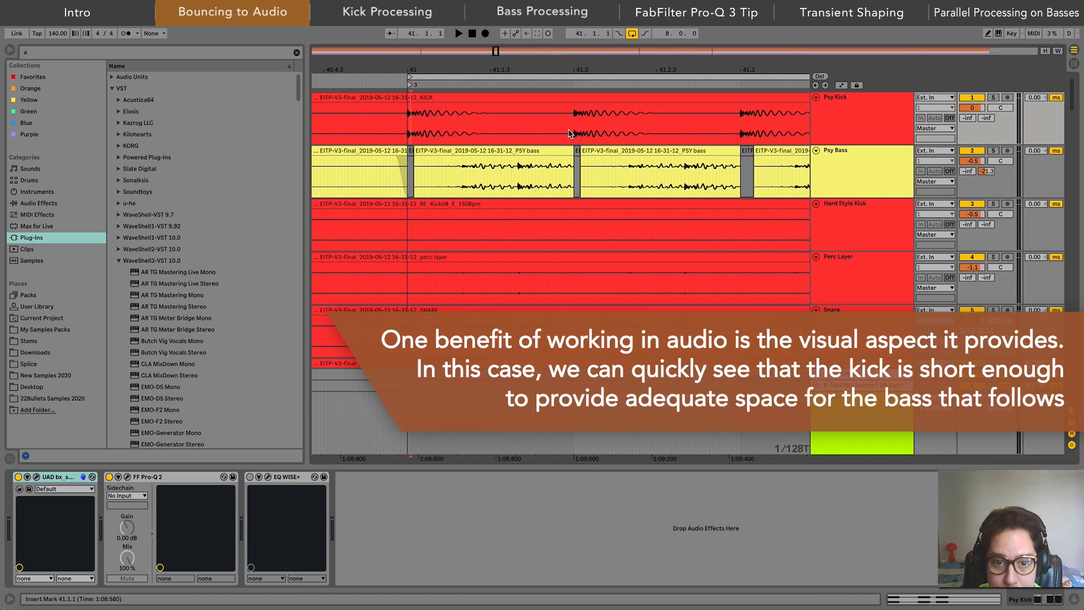
left_click_drag(549, 65, 523, 41)
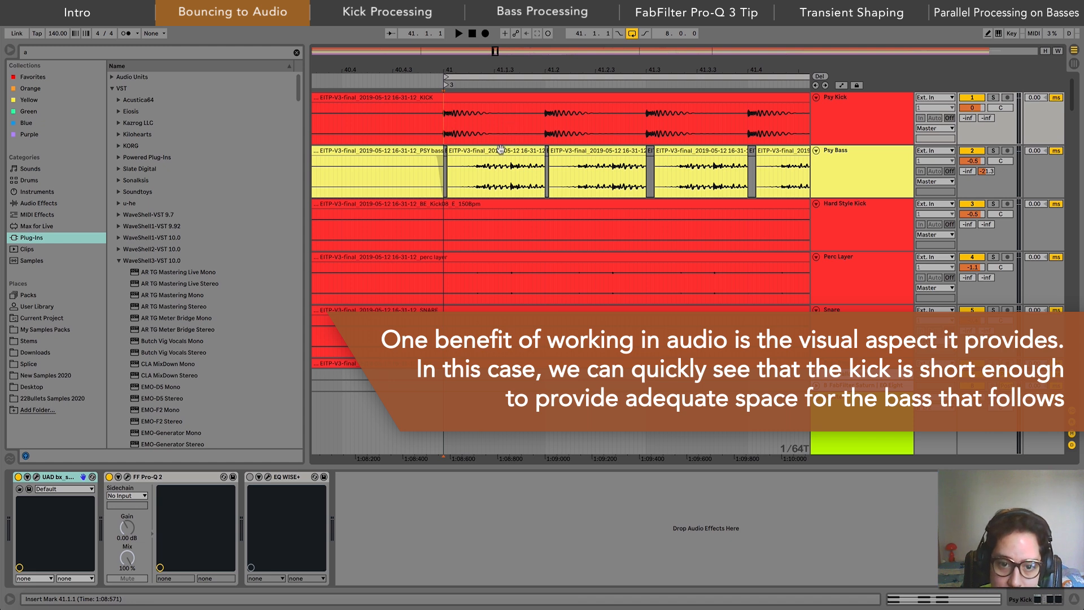
Step: Examine the deactivated gap before the first Psy Bass hit at bar 41 against the kick's transient
left_click(448, 130)
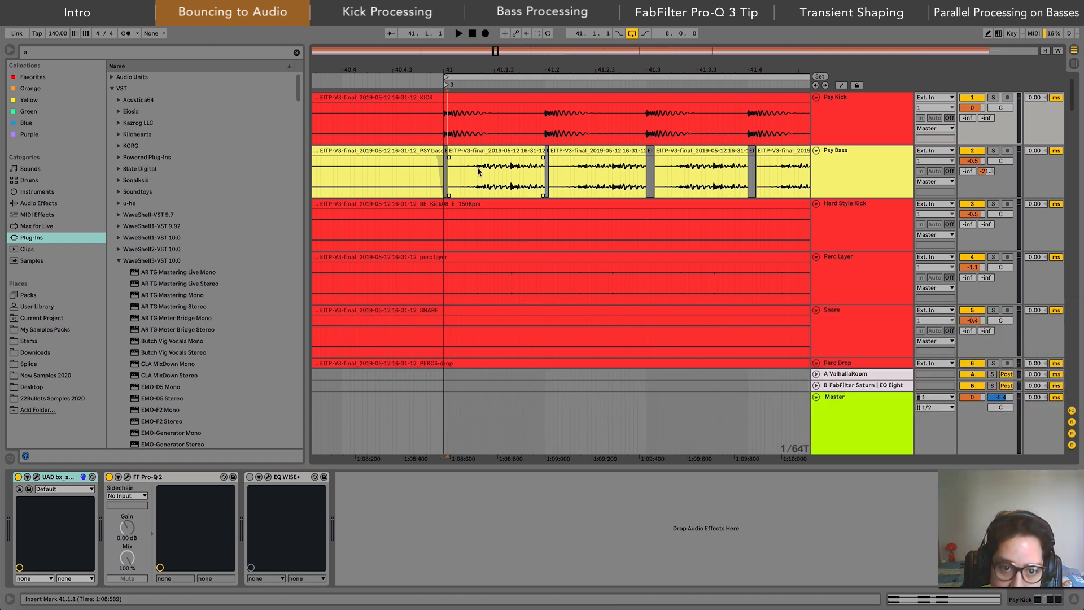
left_click_drag(446, 70, 446, 107)
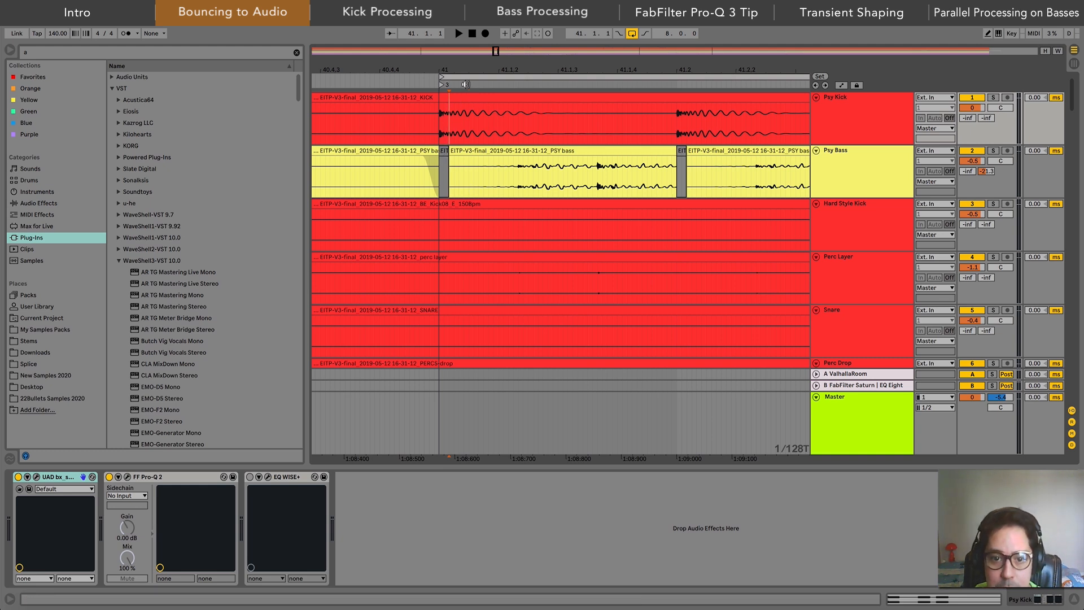
left_click(872, 174)
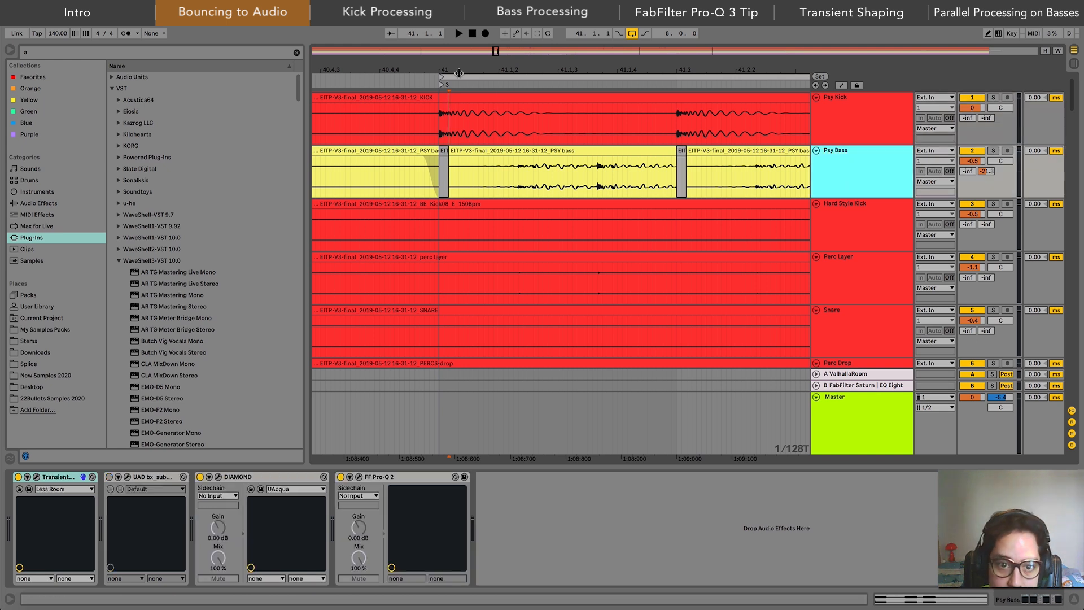
left_click_drag(451, 69, 451, 175)
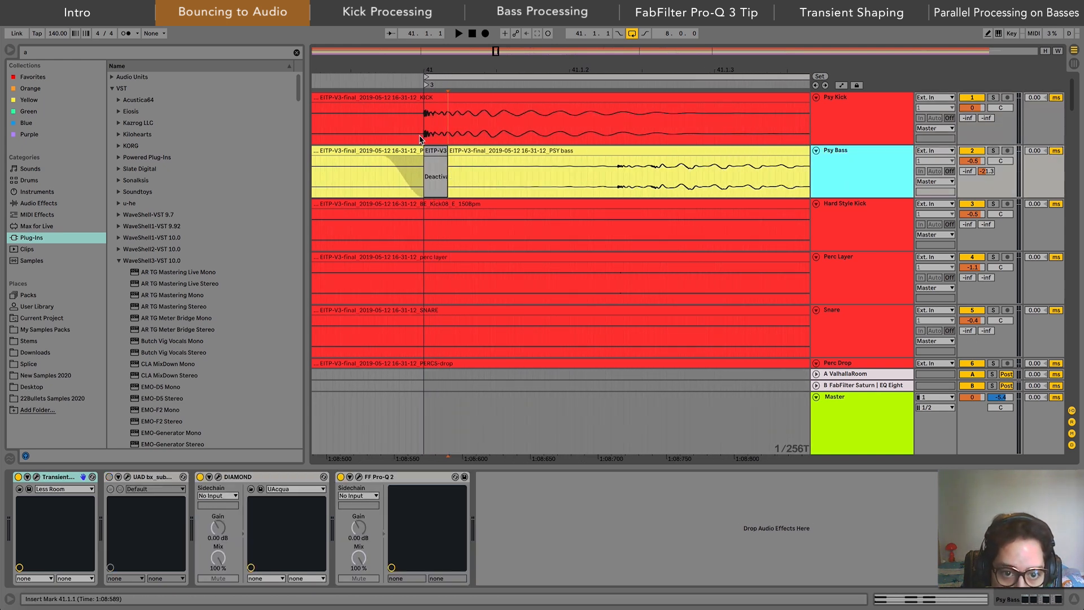
Step: Select the first kick's transient at bar 41, solo the Psy Kick track and play it briefly
left_click_drag(424, 139, 436, 138)
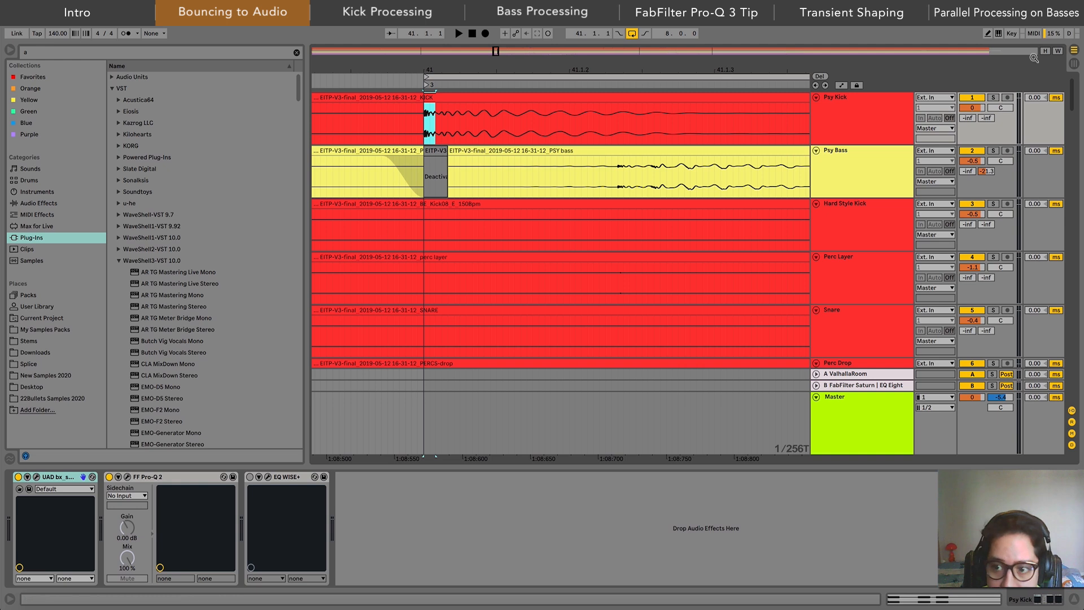
left_click(993, 97)
key("space")
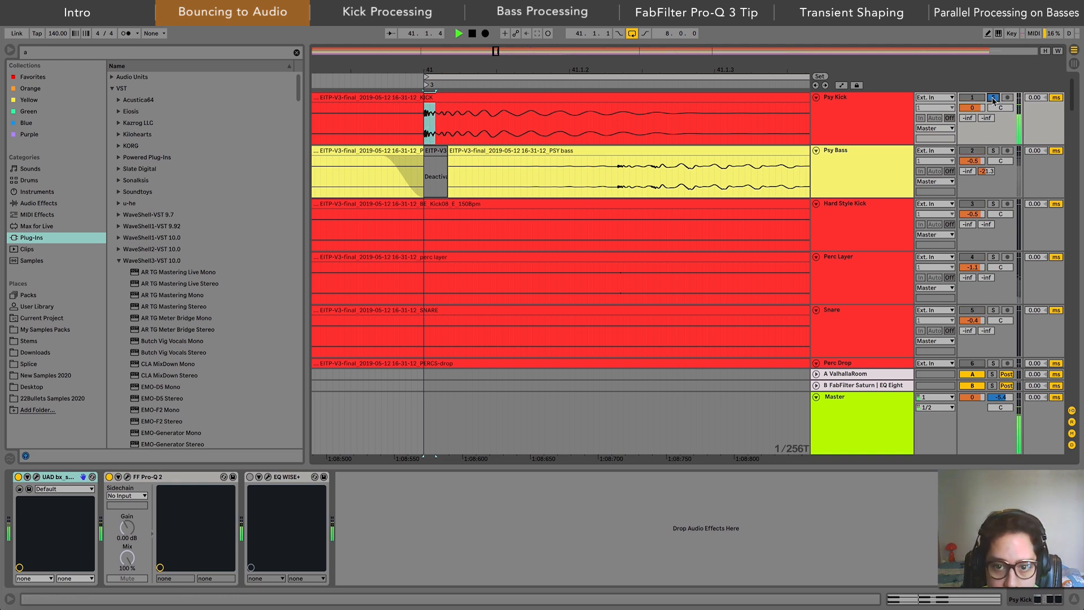
left_click_drag(689, 71, 655, 45)
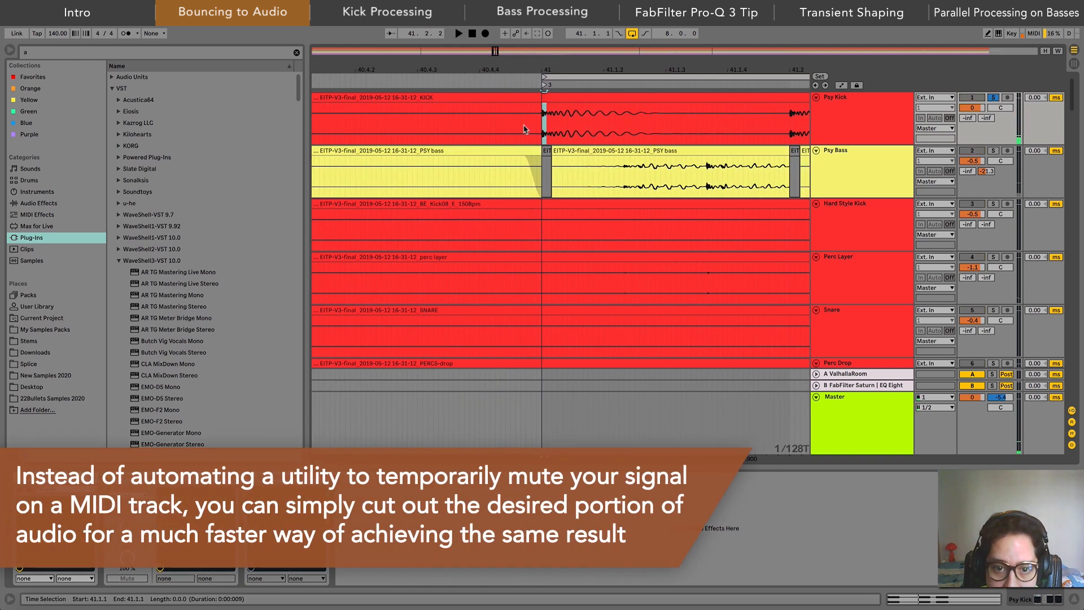
left_click_drag(559, 69, 556, 38)
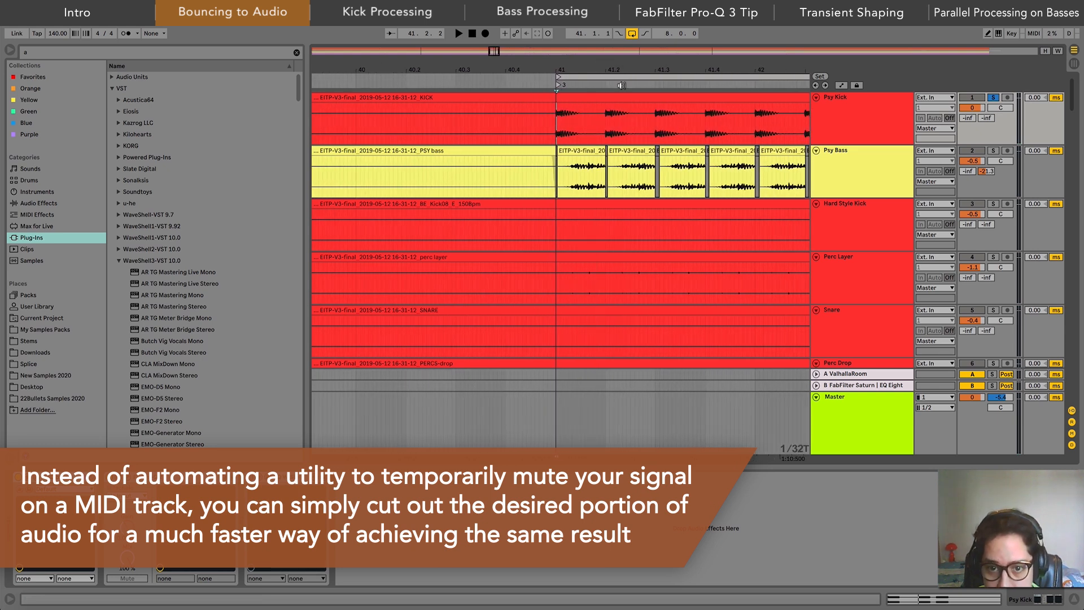
Step: Loop the one bar from 41 to 42, solo Psy Bass together with Psy Kick, and play the loop
left_click_drag(558, 118, 755, 130)
key("super+l")
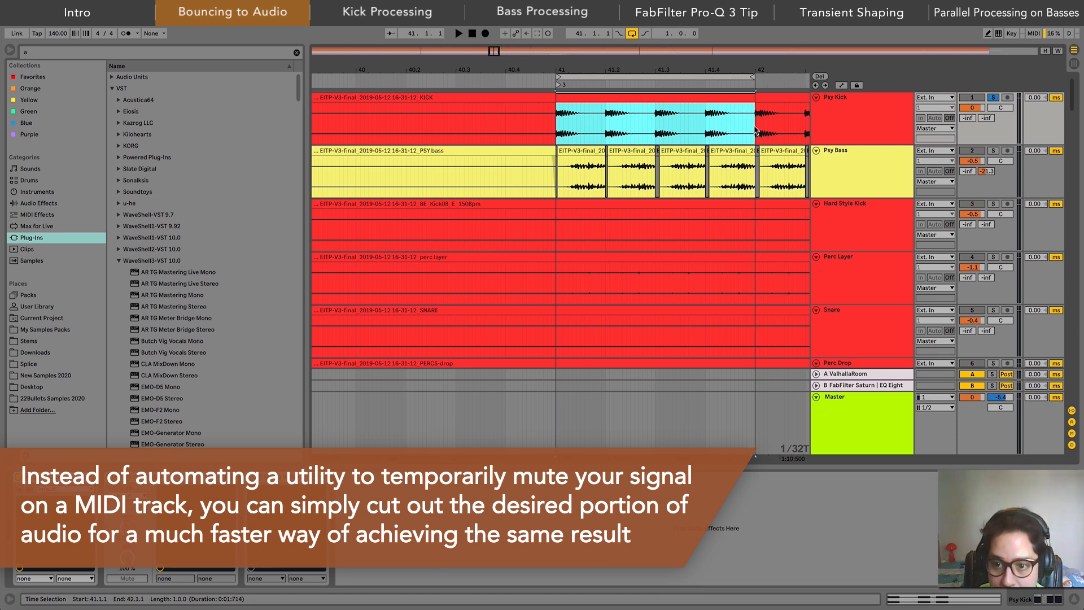
left_click(993, 150)
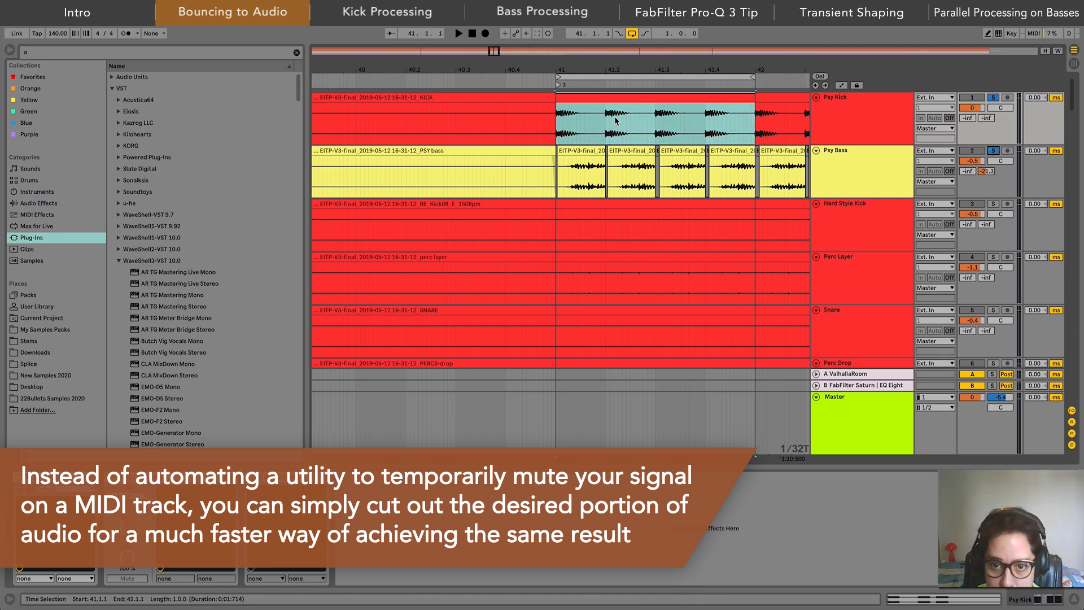
key("space")
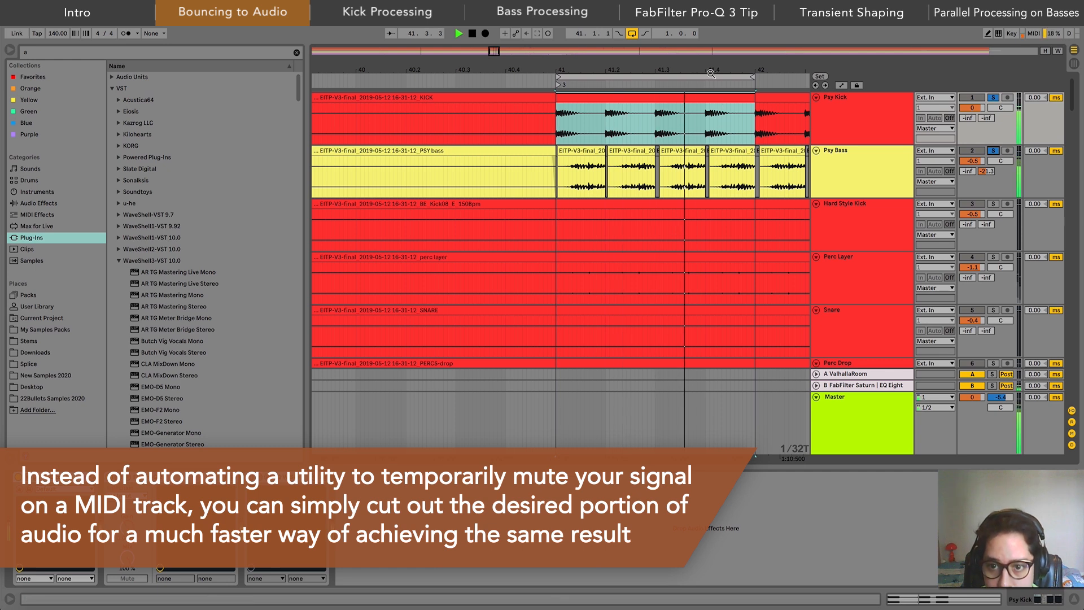
left_click_drag(710, 70, 710, 86)
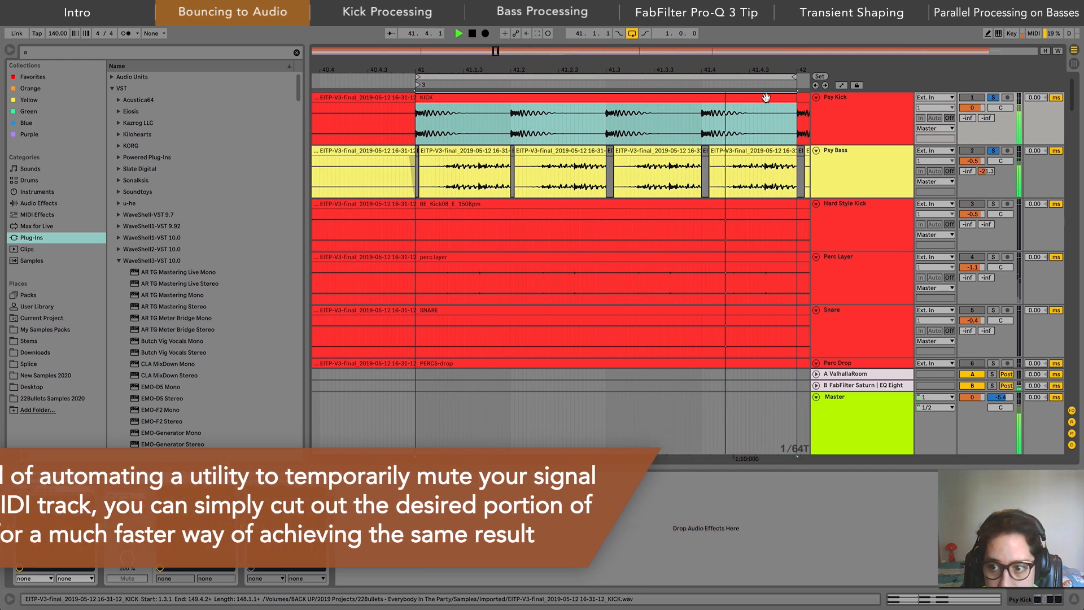
left_click_drag(734, 71, 719, 56)
key("space")
Step: Open the UAD bx_subsynth on the Psy Kick track and set its Tight Punch filter to 30 Hz
left_click(847, 125)
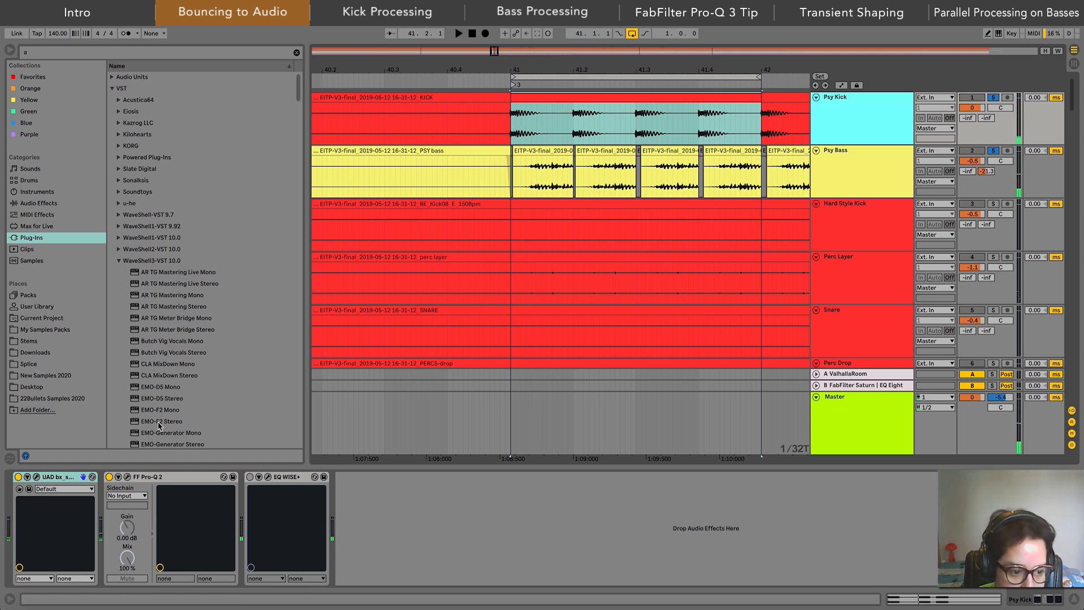
left_click(37, 477)
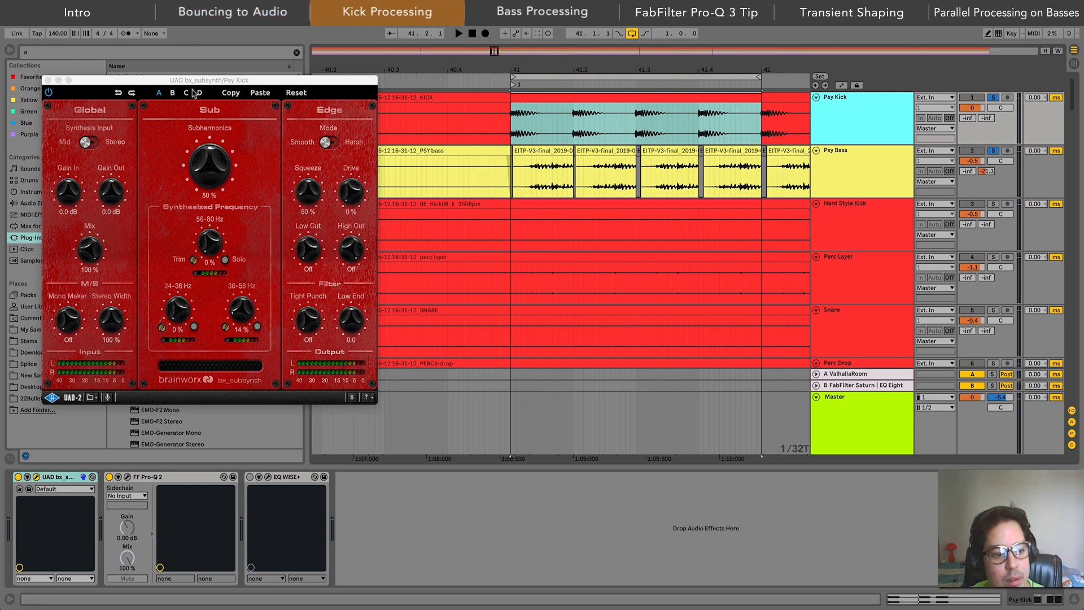
left_click_drag(197, 83, 187, 46)
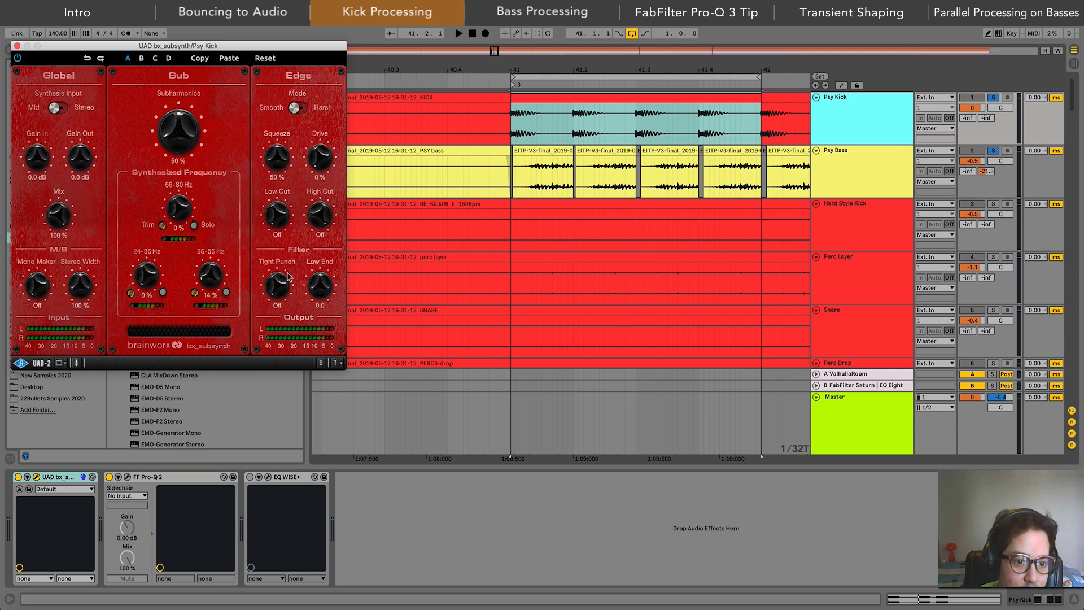
left_click_drag(281, 294, 276, 268)
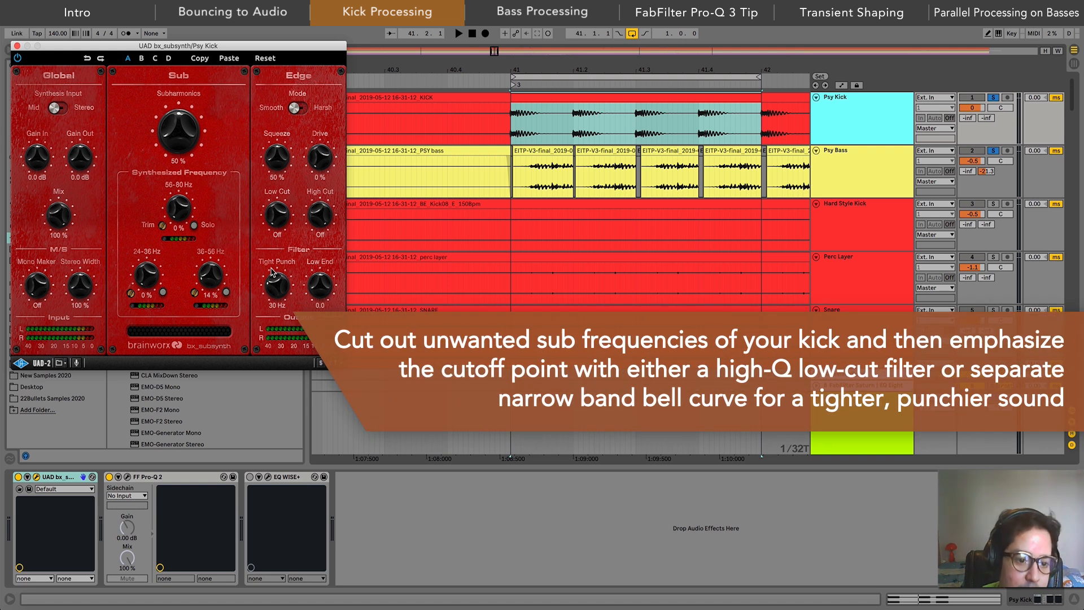
Step: Play the loop and compare the kick with bx_subsynth bypassed and enabled
key("space")
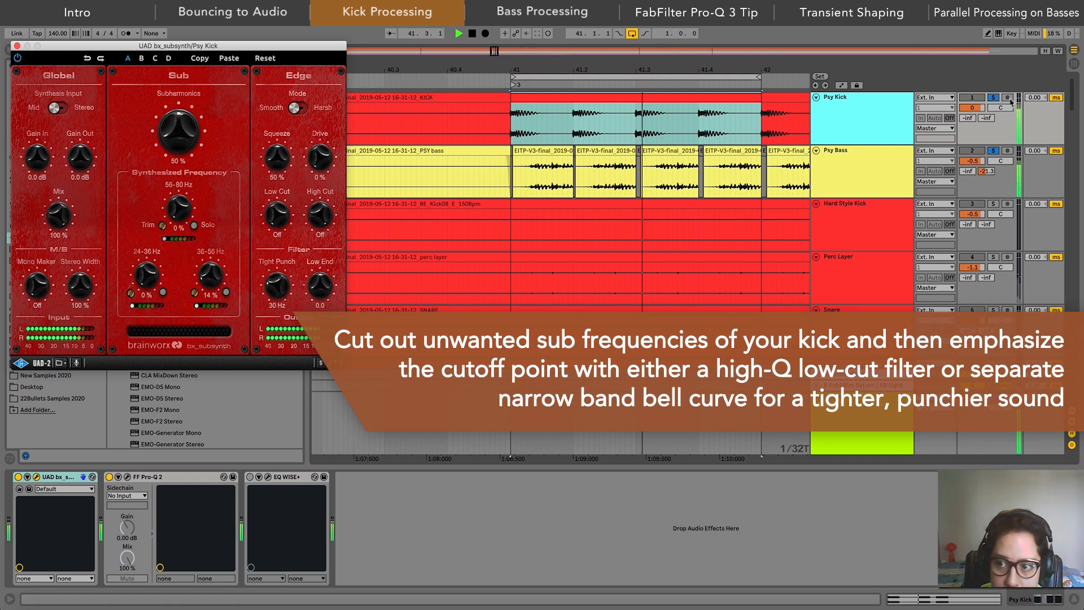
left_click(19, 477)
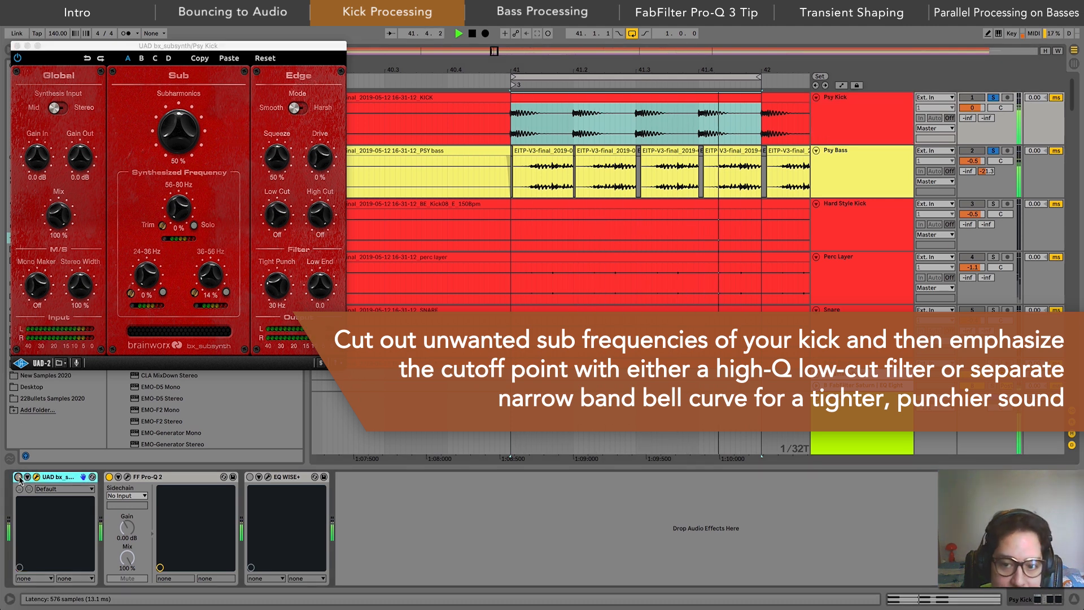
left_click(19, 477)
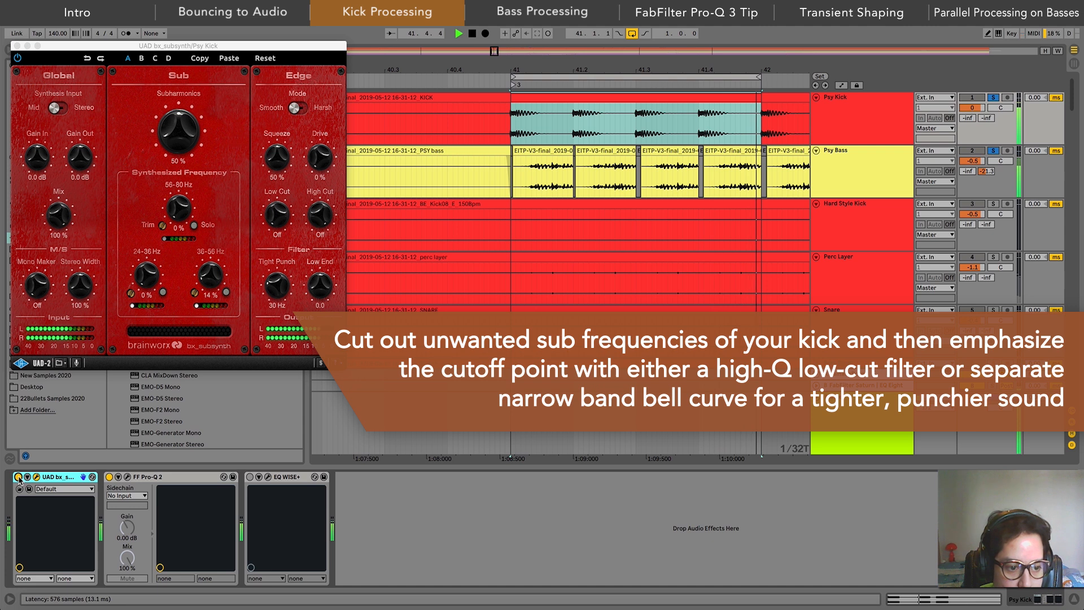
Step: Open FF Pro-Q 2 on the Psy Kick track, stop playback, inspect the high-frequency bell boost and close the EQ window
left_click(128, 477)
mouse_move(682, 169)
key("space")
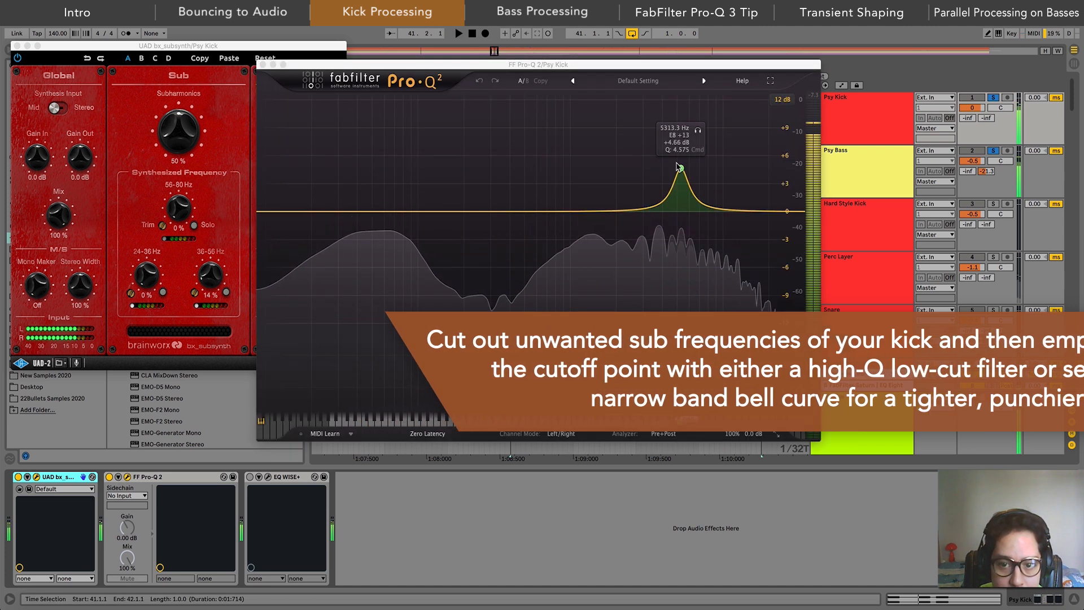
left_click(682, 169)
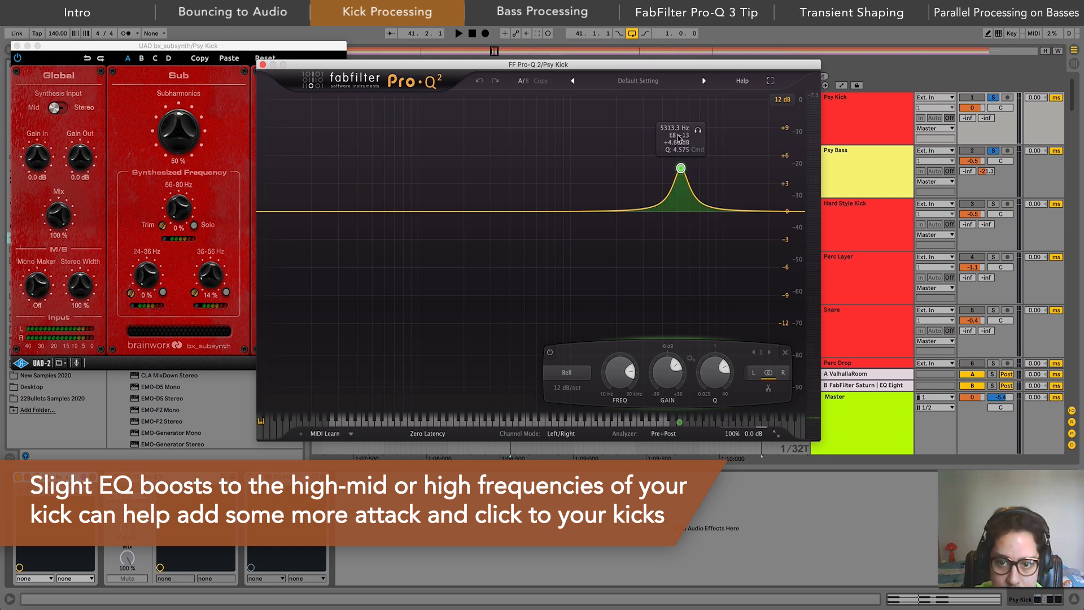
left_click(262, 65)
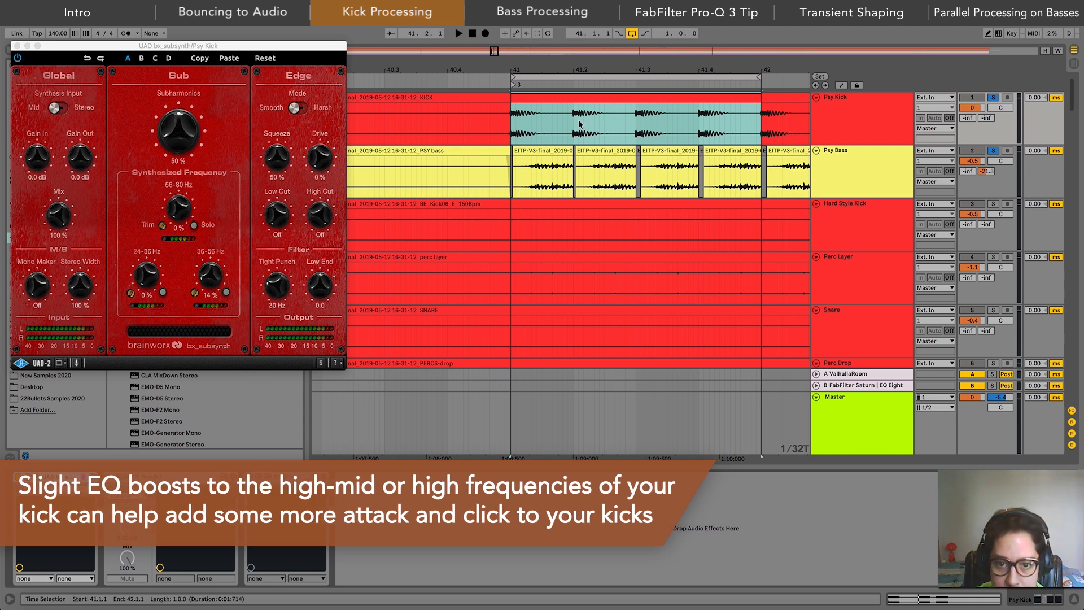
Step: Play the soloed kick and bass from just before bar 41 and stop playback
left_click(563, 127)
left_click(500, 140)
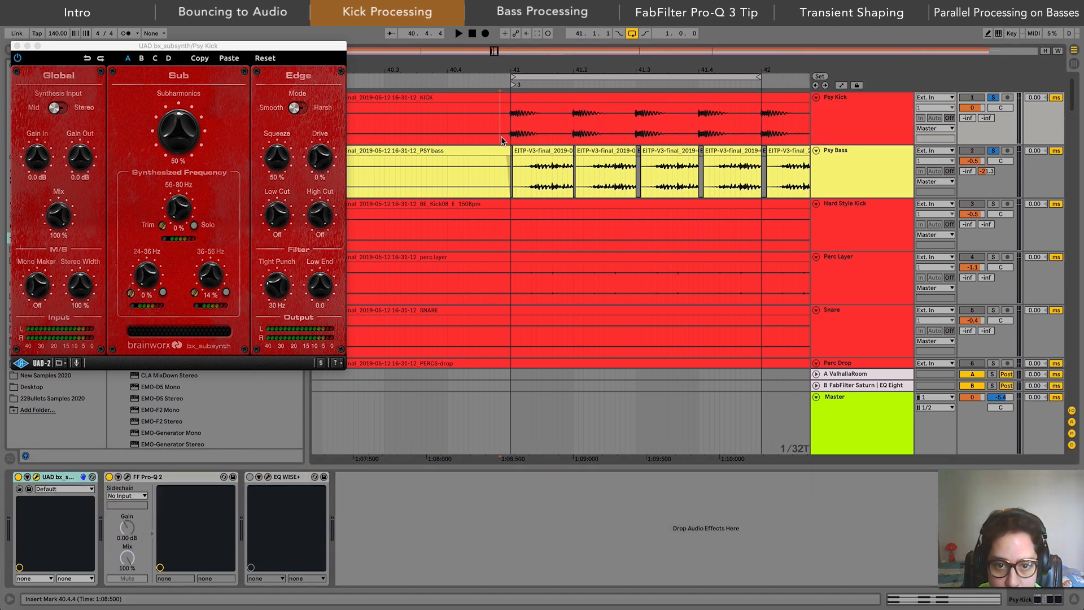
key("space")
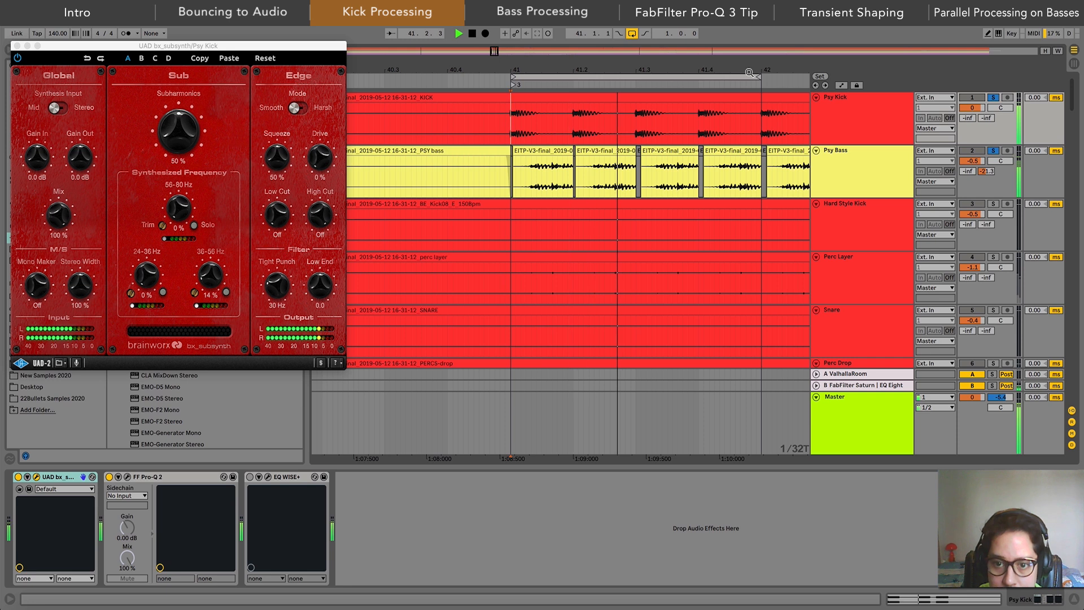
key("space")
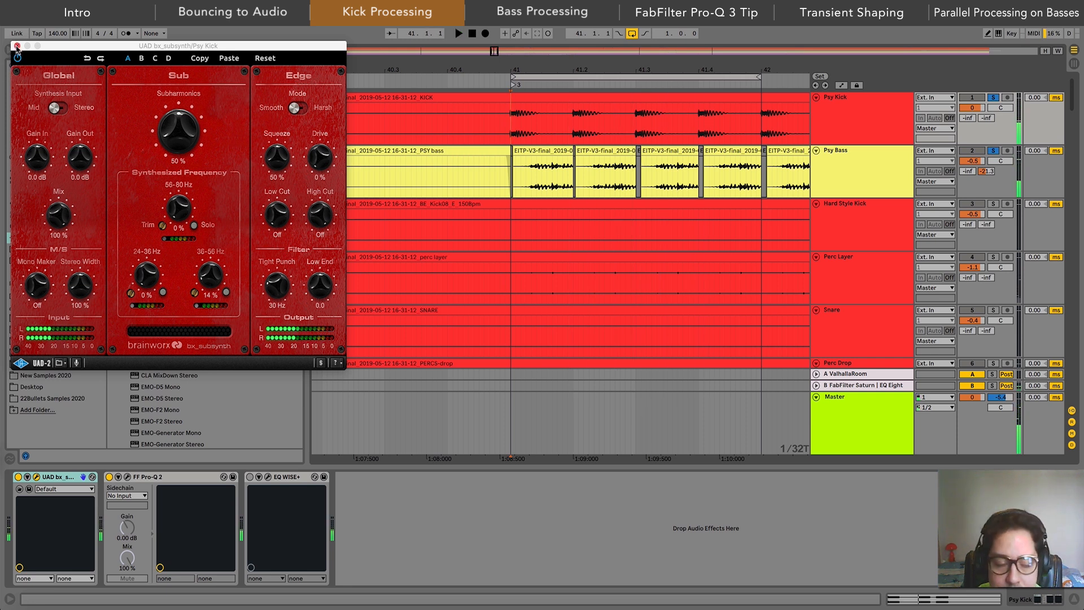
Step: Close the bx_subsynth window and open the DIAMOND color EQ on the Psy Bass track
left_click(17, 46)
left_click_drag(568, 67, 536, 60)
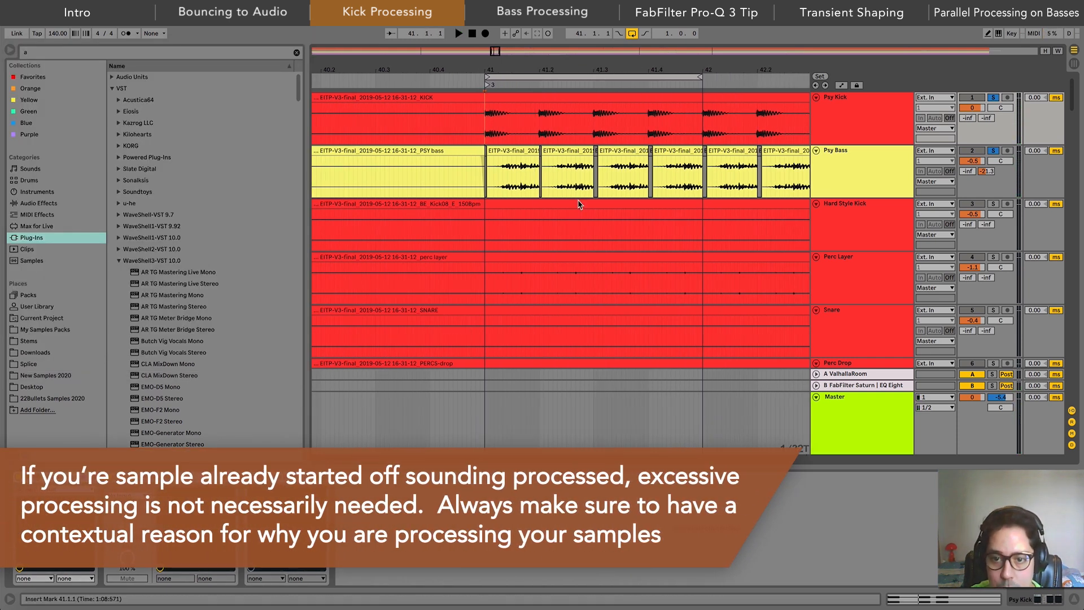
left_click(863, 173)
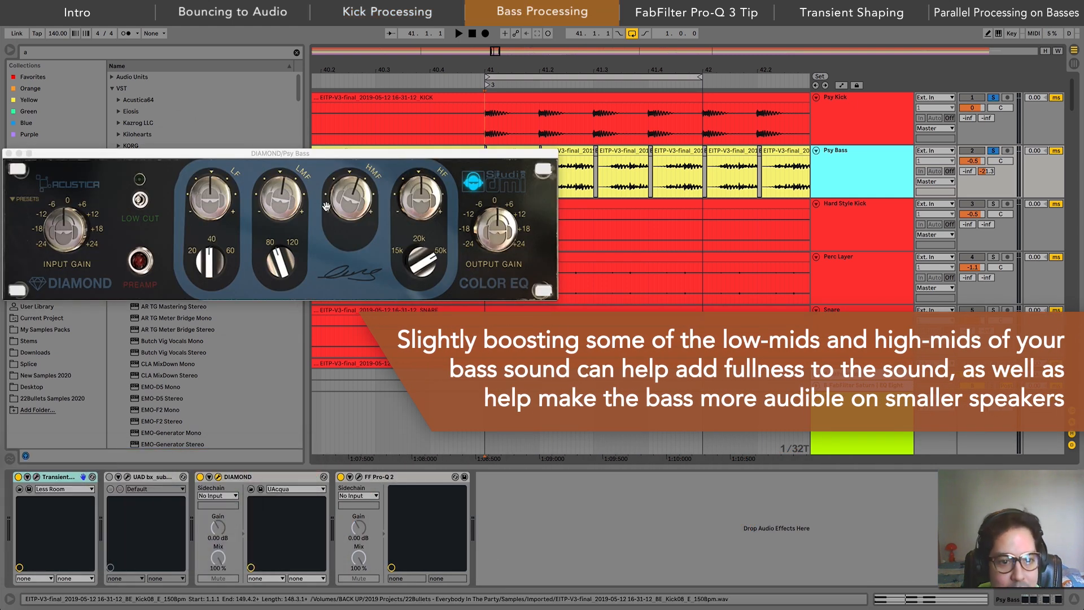
left_click_drag(229, 155, 223, 69)
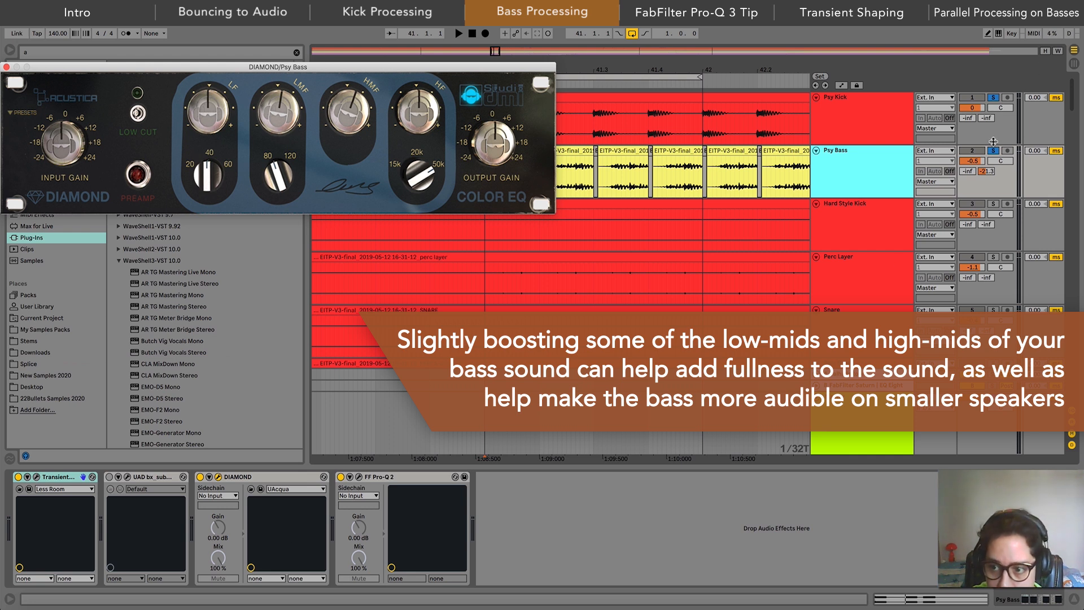
Step: Solo only the Psy Bass track and play it to compare the sound with DIAMOND bypassed and enabled
left_click(992, 150)
left_click(993, 151)
left_click(200, 477)
key("space")
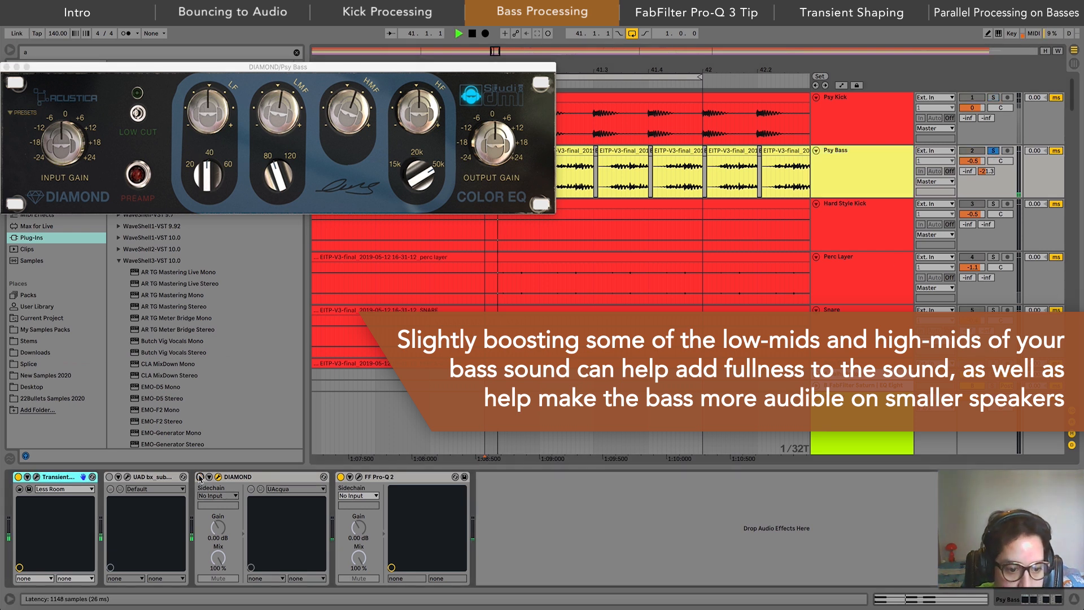
left_click(200, 477)
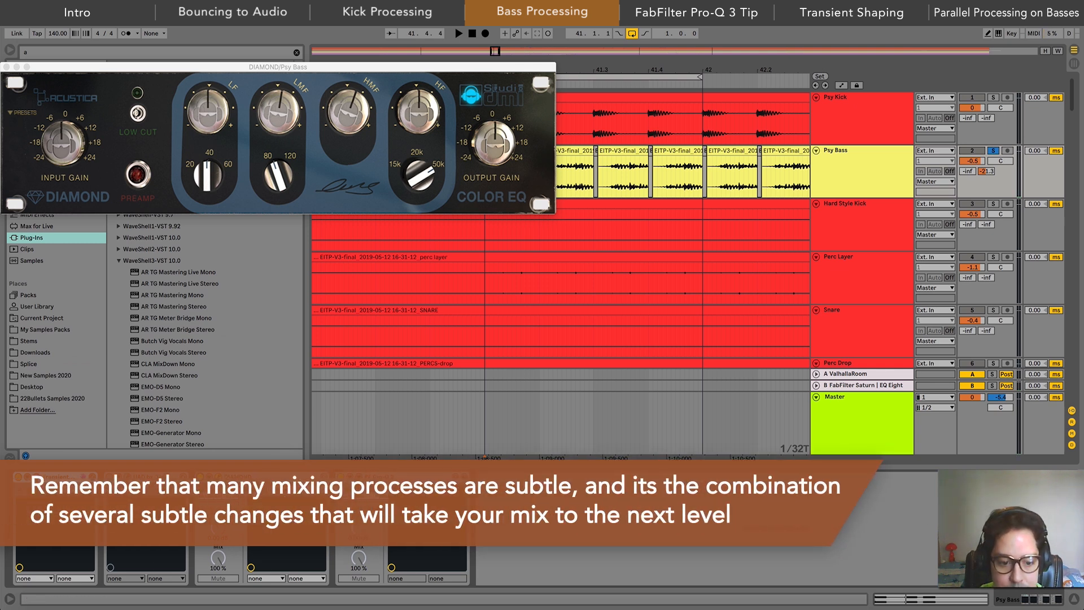
Step: Open FF Pro-Q 2 on the Psy Bass track, inspect its low boost and narrow cut, and close the EQ window
left_click(350, 477)
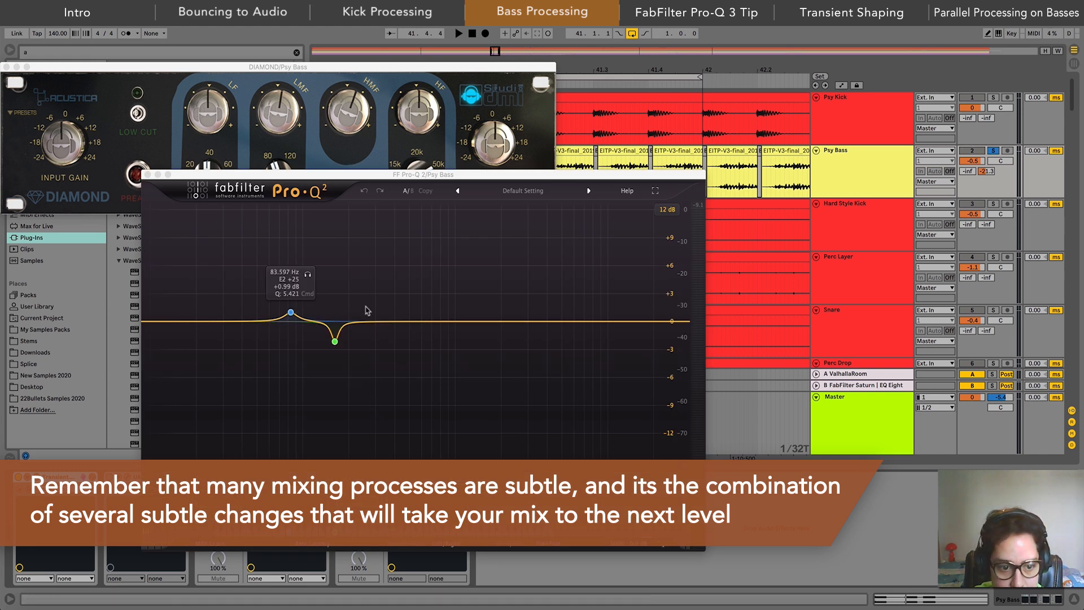
left_click(291, 313)
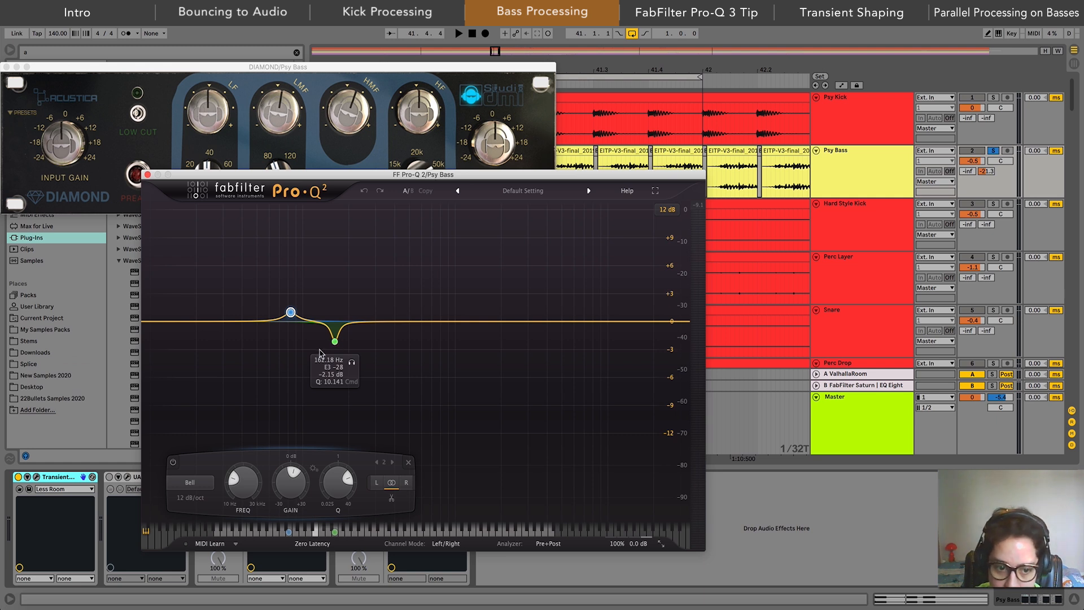
left_click(148, 175)
Step: Play the soloed Psy Bass, unsolo it to hear the full mix, close the DIAMOND window and stop playback
key("space")
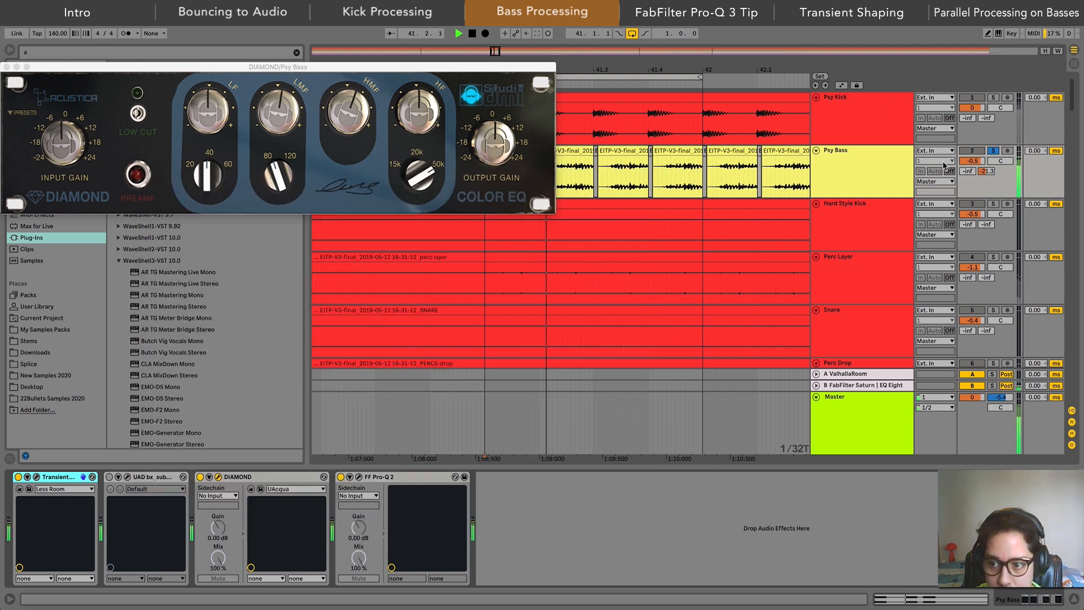
left_click(993, 151)
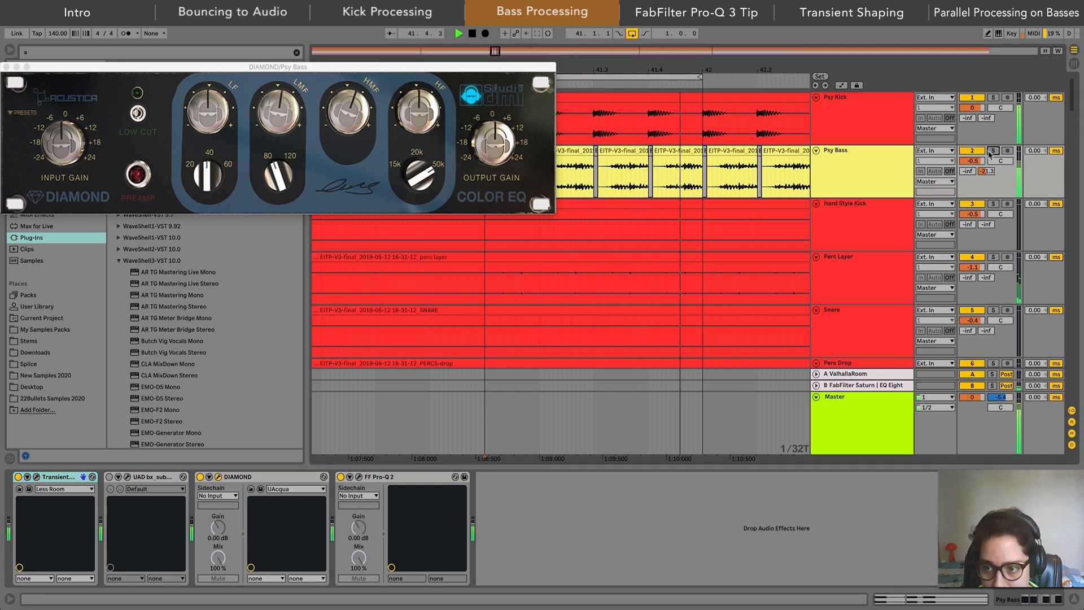
left_click(6, 66)
key("space")
Step: Search the browser for "pro q" and add FabFilter Pro-Q 3 at the end of the Psy Bass device chain
left_click(859, 116)
left_click(849, 167)
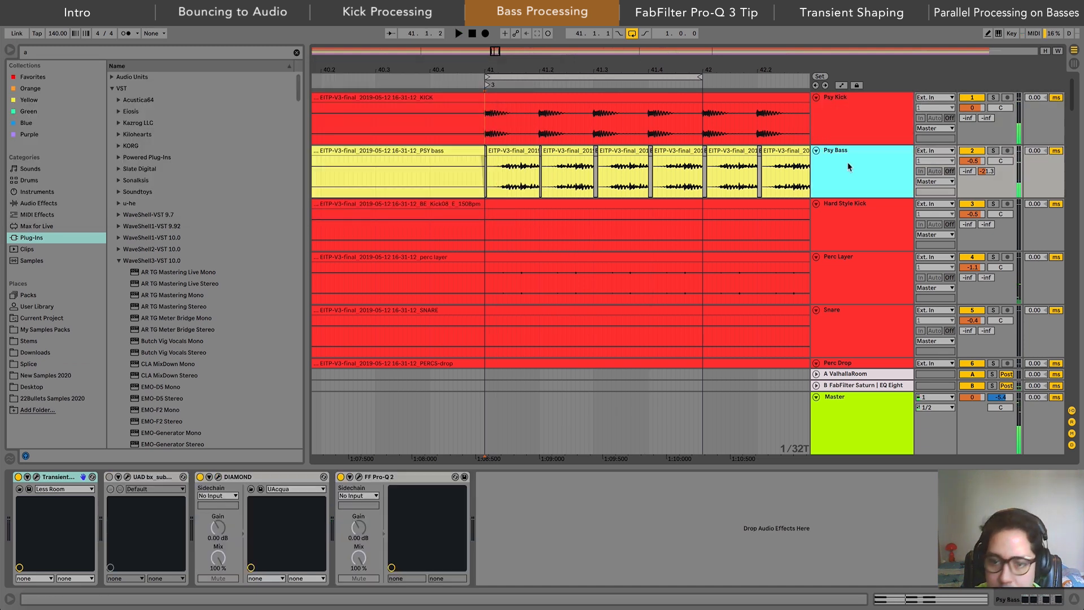
left_click(43, 53)
type("pro q")
left_click_drag(144, 126, 530, 500)
left_click_drag(544, 441, 565, 384)
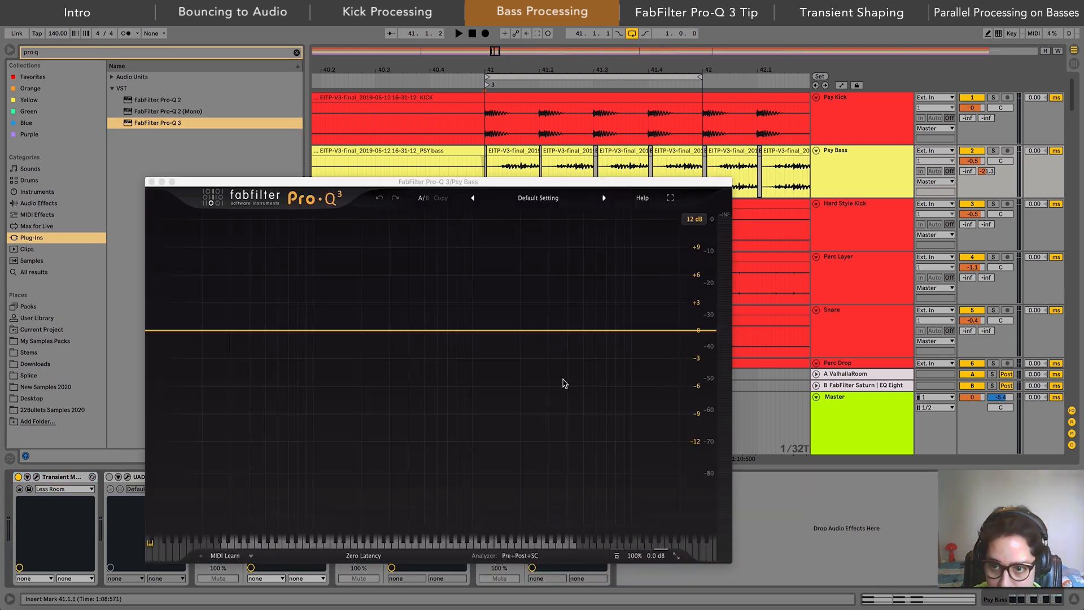
Step: Set the sidechain input of Pro-Q 3 on the Psy Bass track to Psy Kick, keeping the EQ window clear of the track controls
left_click_drag(457, 163, 363, 117)
left_click_drag(474, 183, 250, 42)
left_click(859, 171)
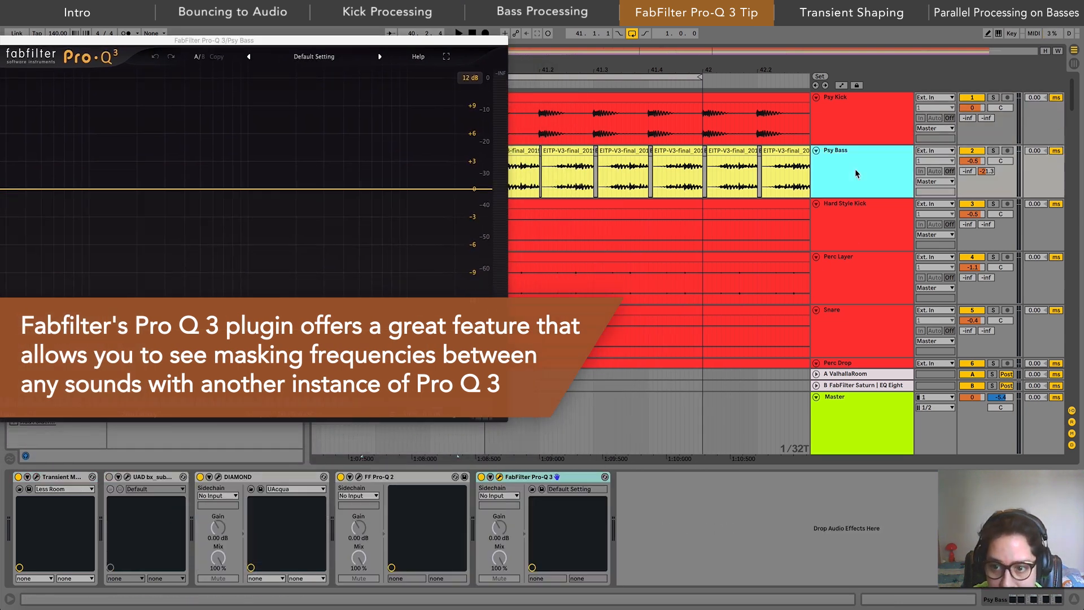
left_click(500, 497)
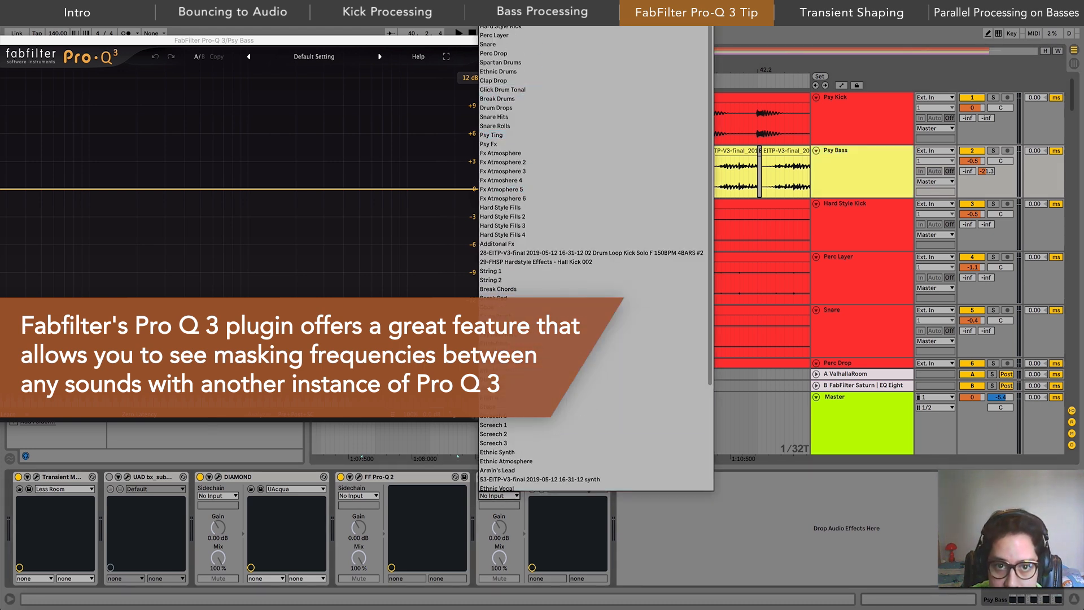
left_click(621, 17)
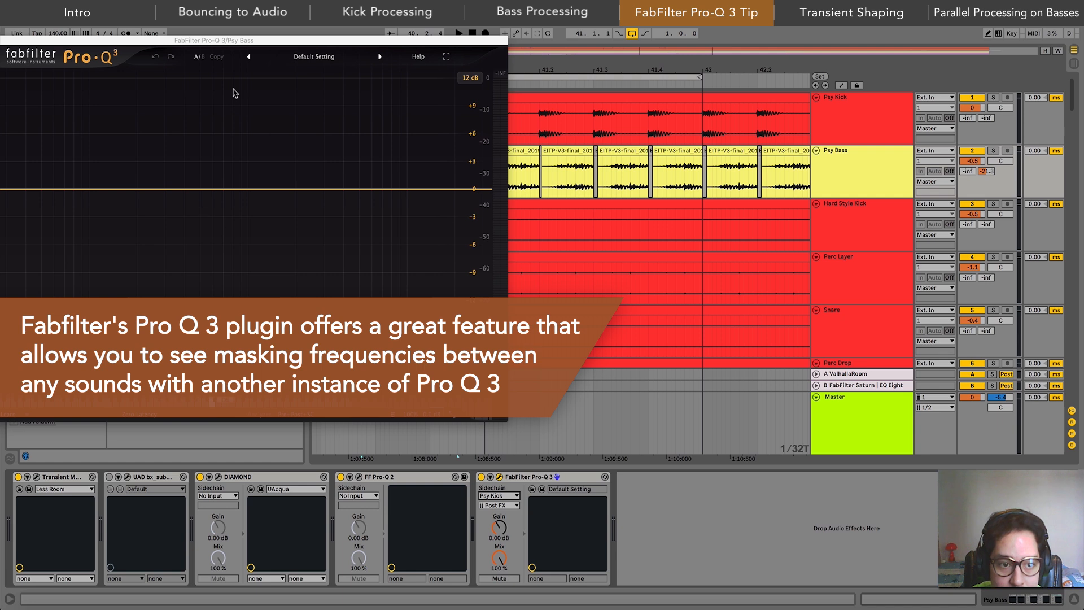
left_click_drag(224, 44, 294, 52)
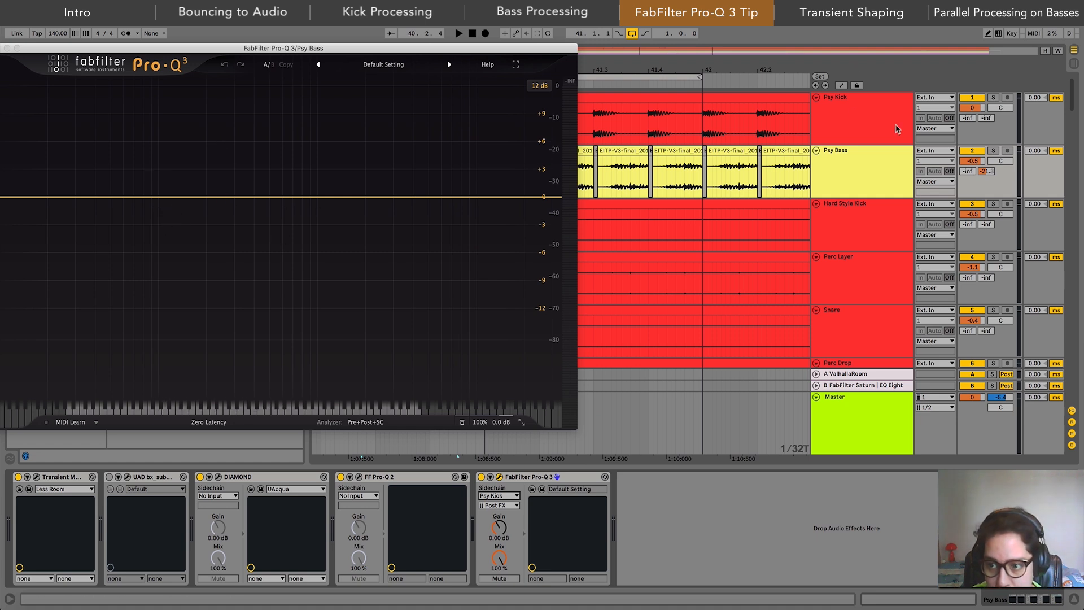
Step: Play the soloed Psy Kick and Psy Bass, examine the masked frequencies in the Pro-Q 3 analyzer, close its window and stop playback
left_click(994, 151)
left_click(993, 98, "super")
key("space")
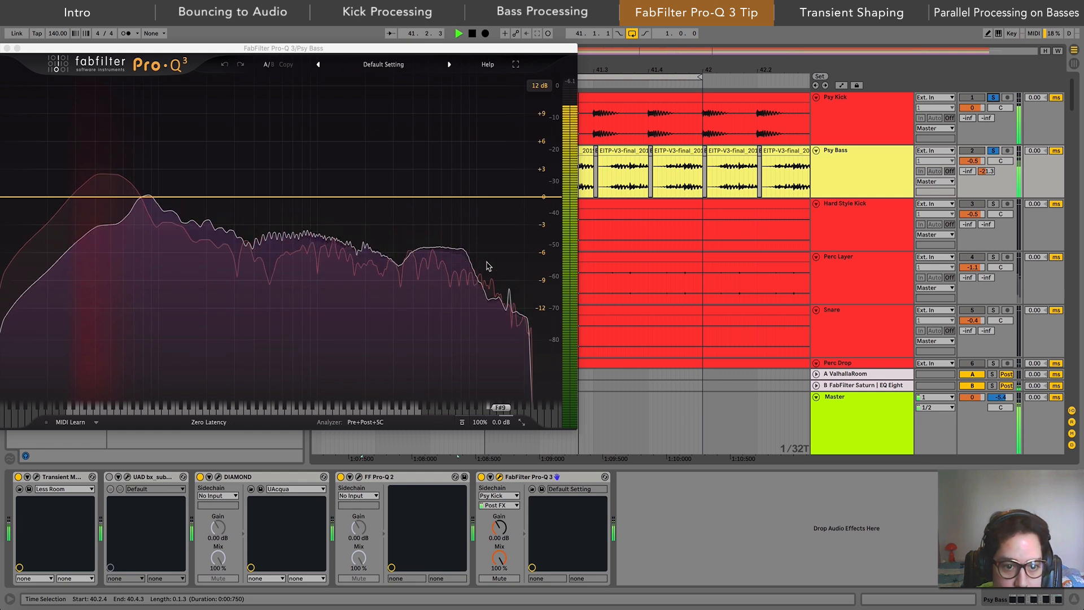
mouse_move(84, 204)
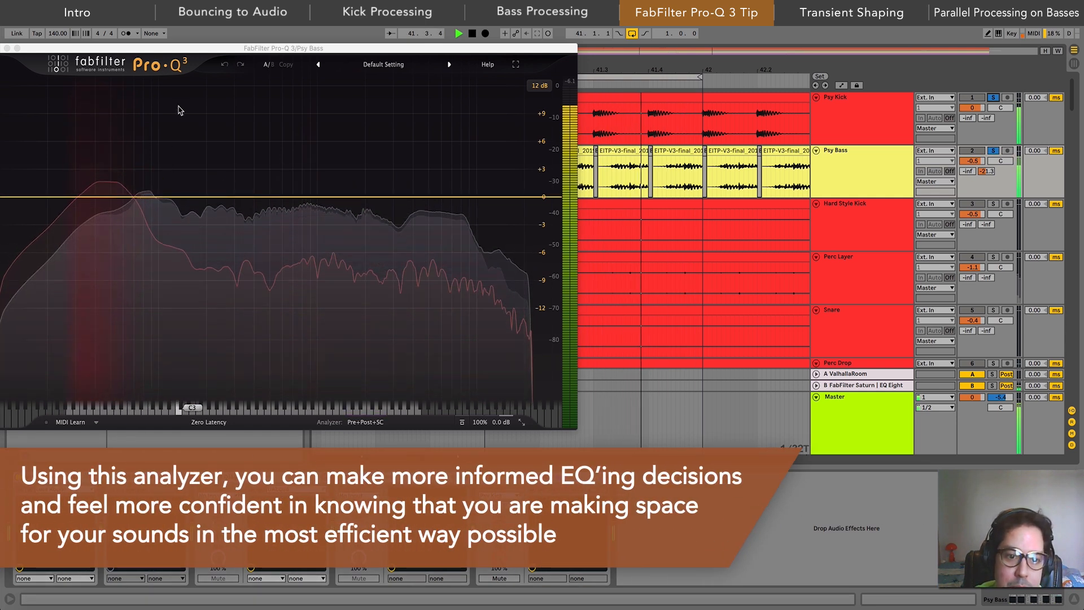
left_click_drag(167, 50, 423, 50)
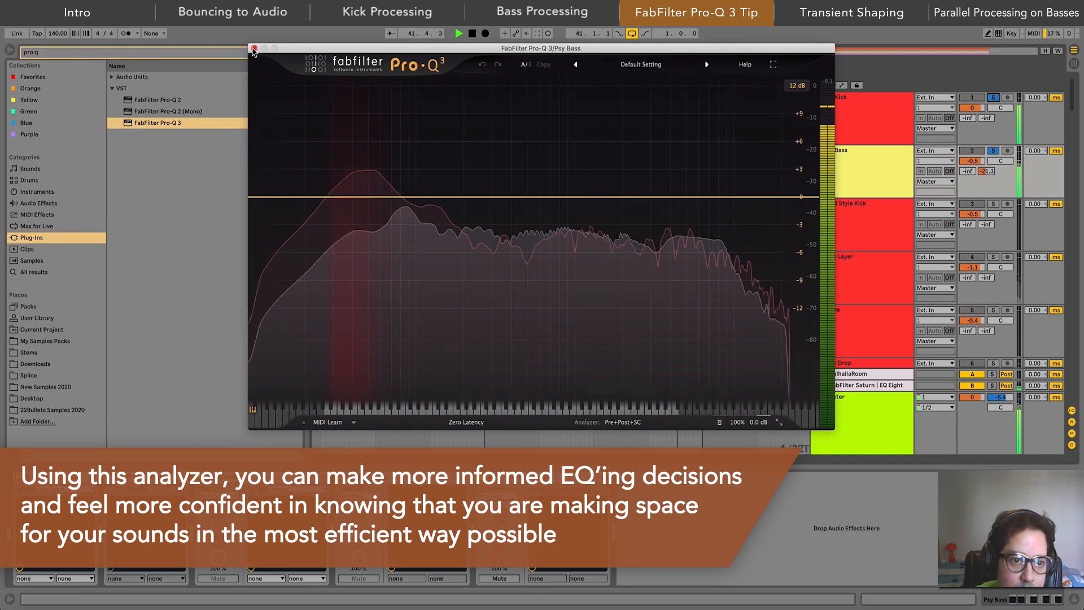
left_click(253, 48)
key("space")
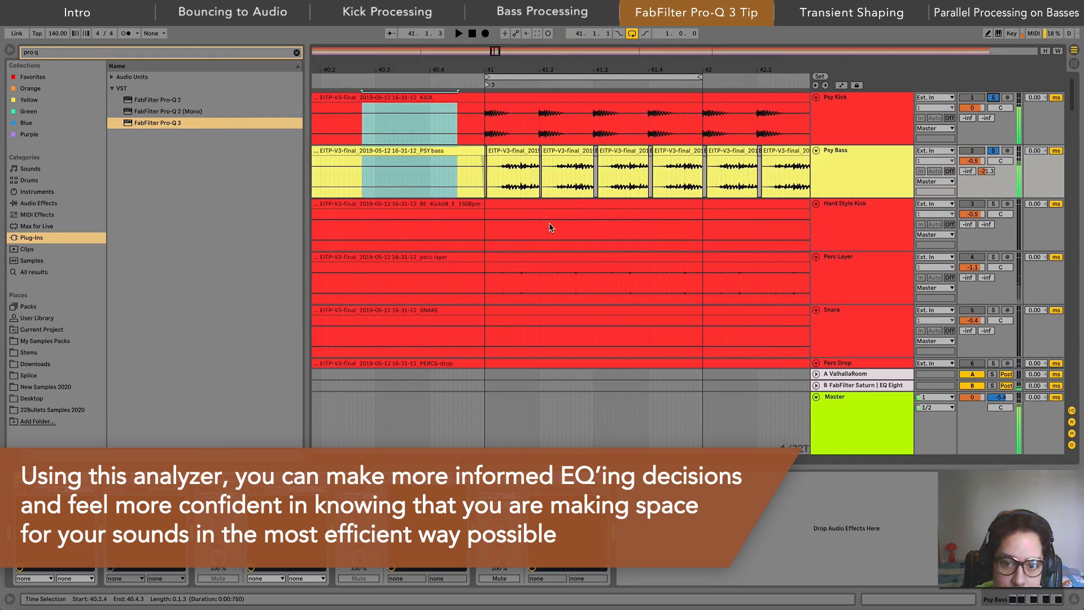
Step: Clear the browser search and open Transient Master on the Psy Bass track
left_click(296, 52)
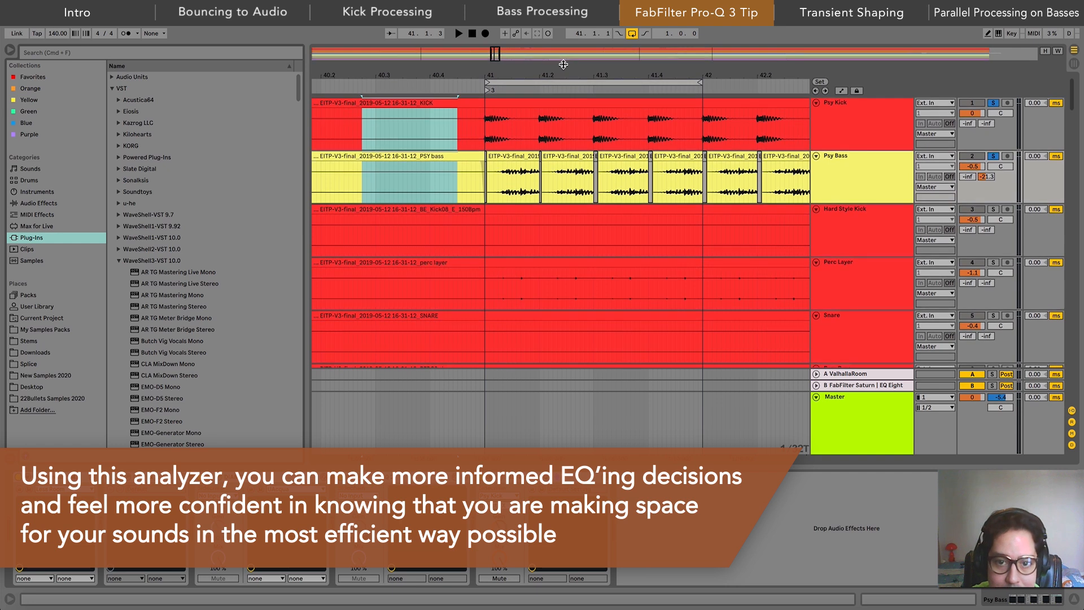
mouse_move(565, 71)
left_mouse_down()
mouse_move(559, 93)
mouse_move(573, 52)
left_mouse_up()
left_click(848, 158)
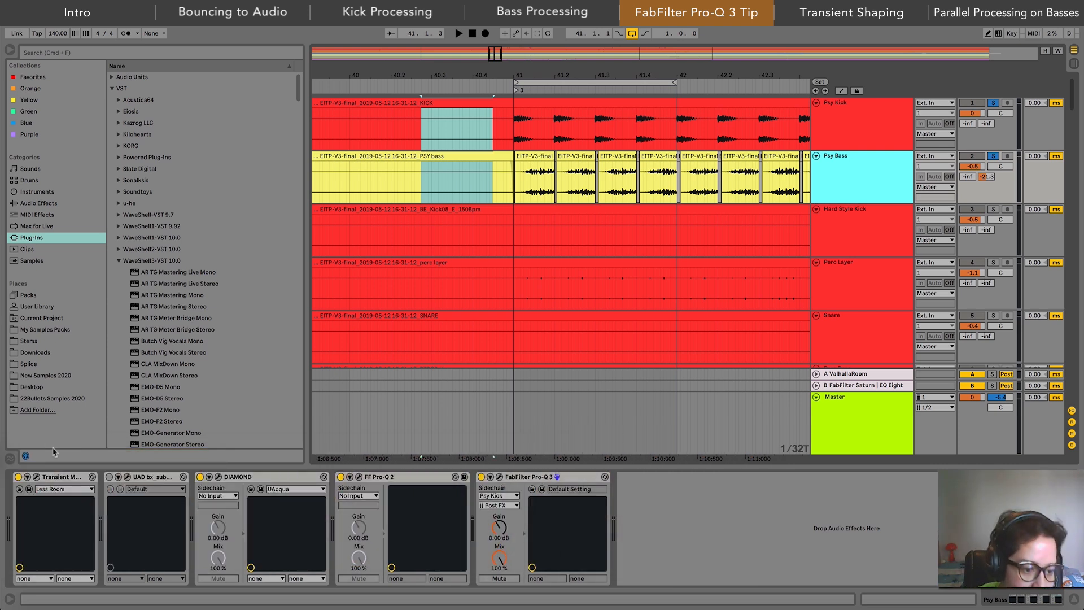
left_click(36, 477)
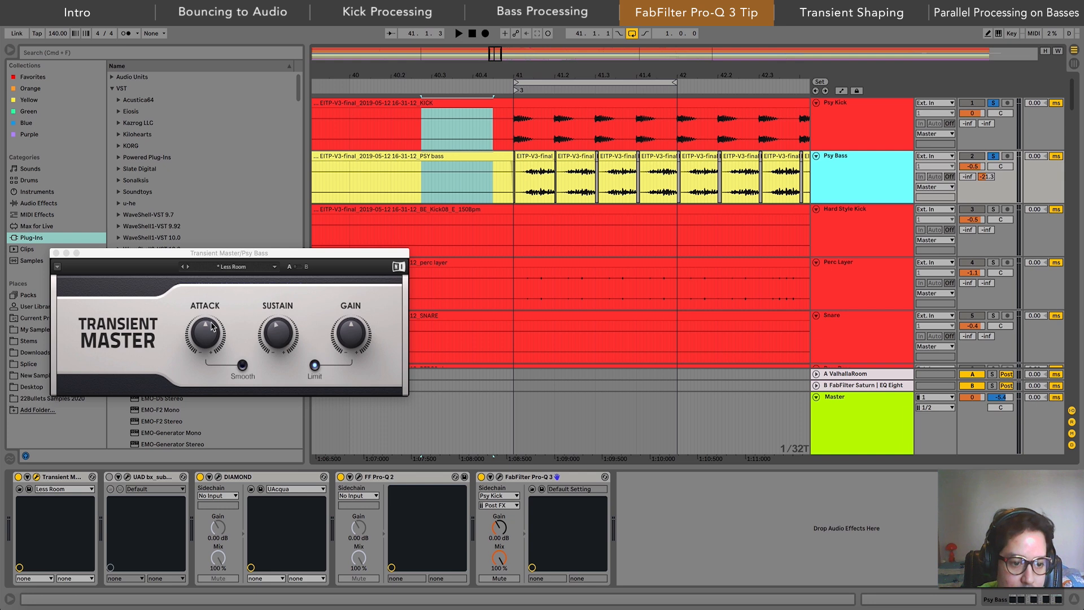
Step: Inspect the attack and sustain settings of Transient Master against the bass clips at bar 41, and play the section briefly
left_click(211, 326)
left_click_drag(278, 326, 277, 336)
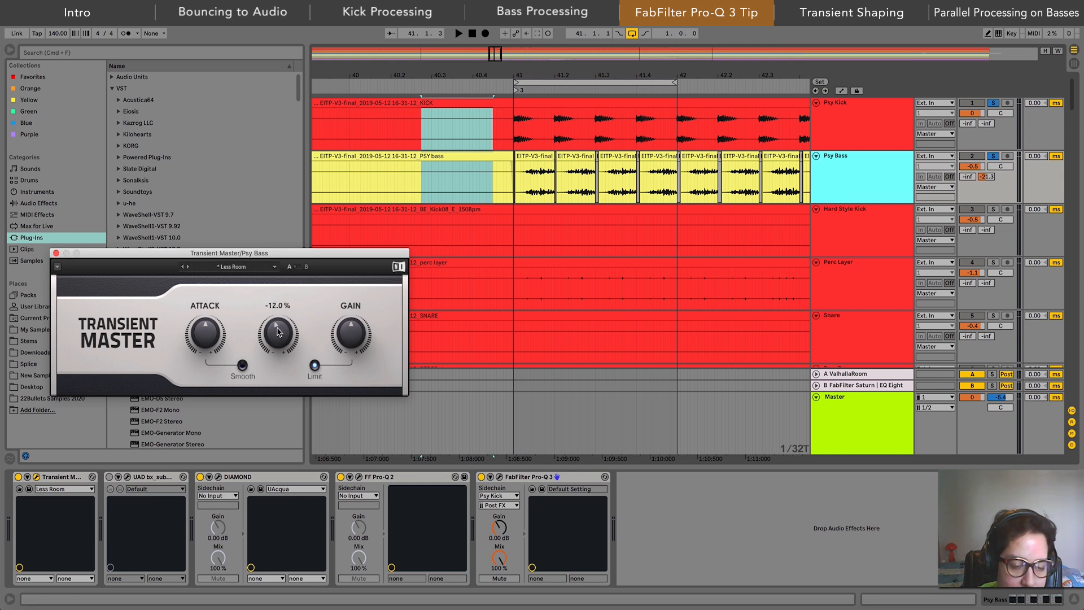
mouse_move(210, 335)
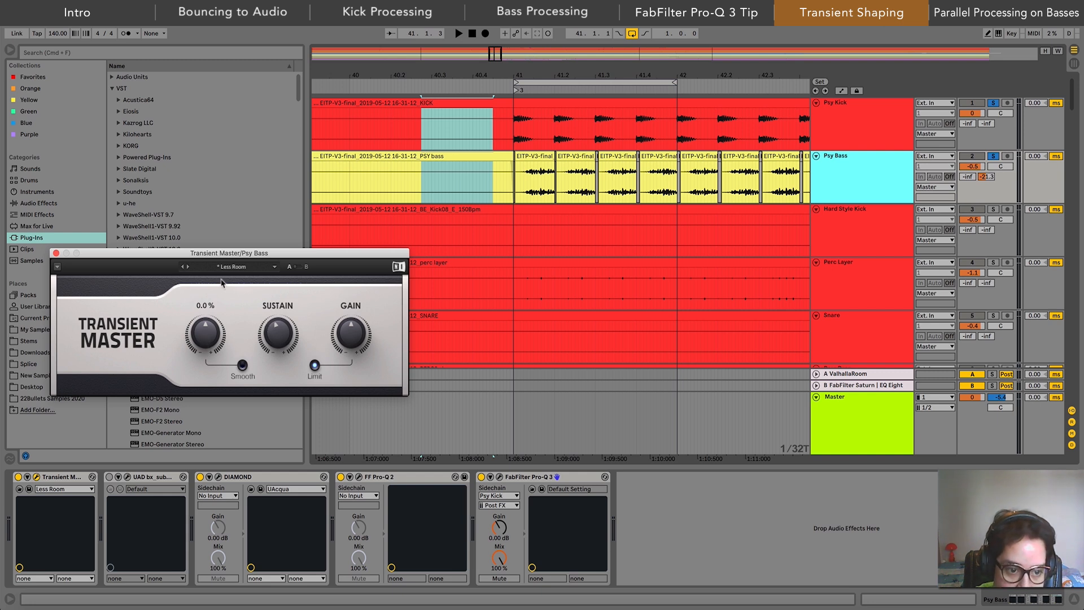
left_click_drag(212, 255, 181, 173)
mouse_move(247, 251)
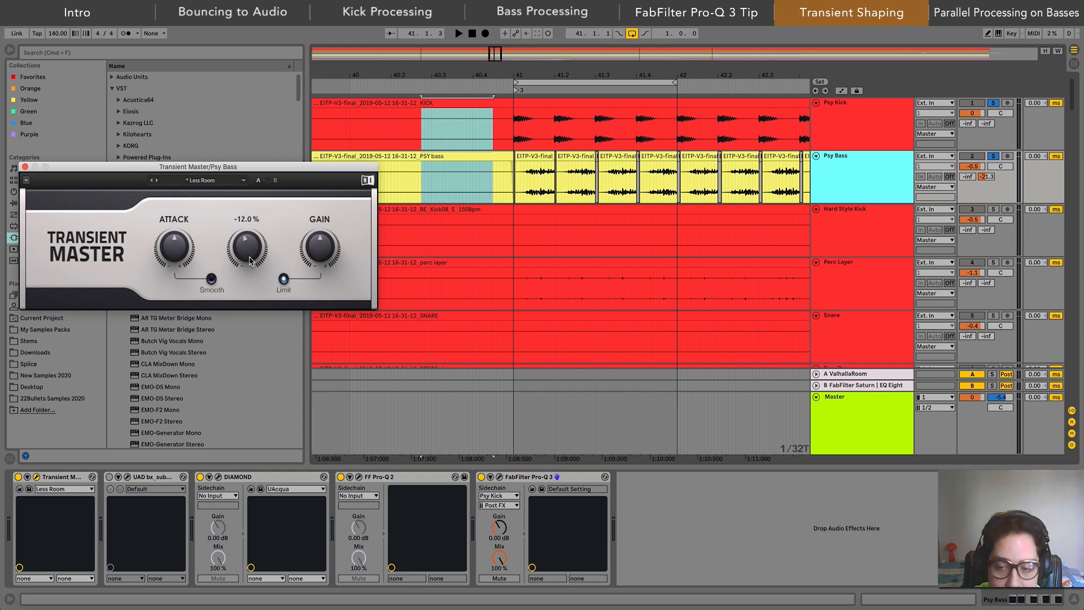
left_click_drag(545, 71, 545, 113)
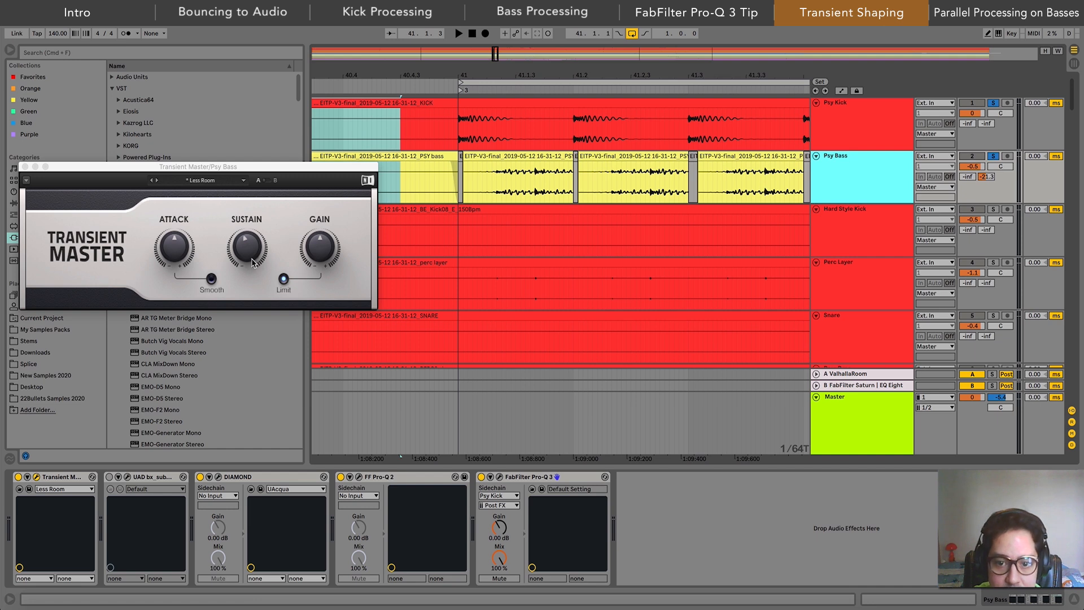
key("space")
key("space")
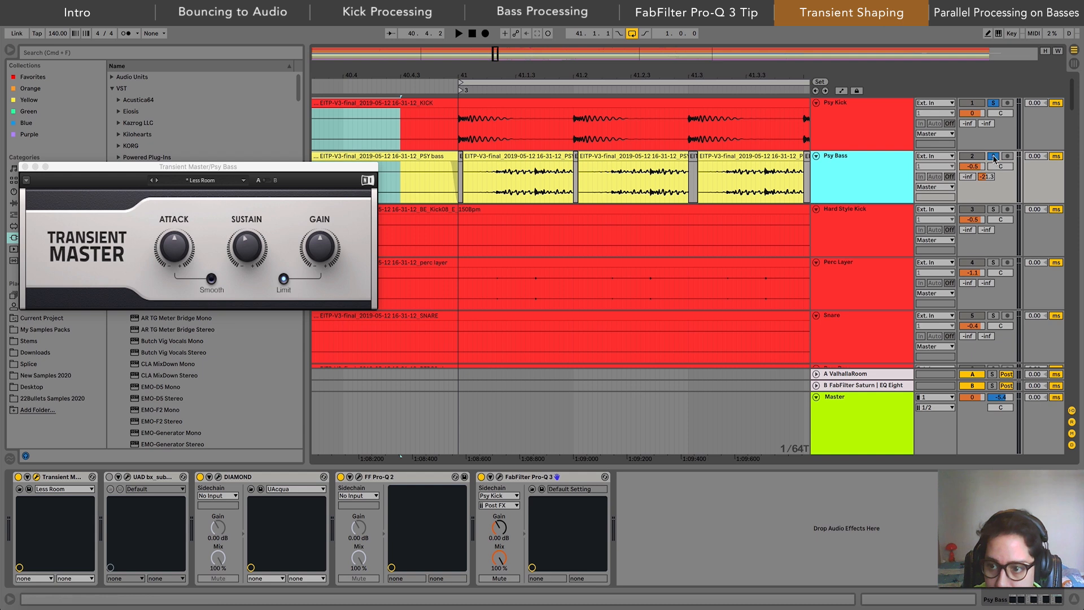
Step: Solo only the Psy Bass, play from bar 41 to compare Transient Master bypassed and enabled, and close its window
left_click(880, 161)
left_click(881, 161)
left_click_drag(542, 76, 526, 57)
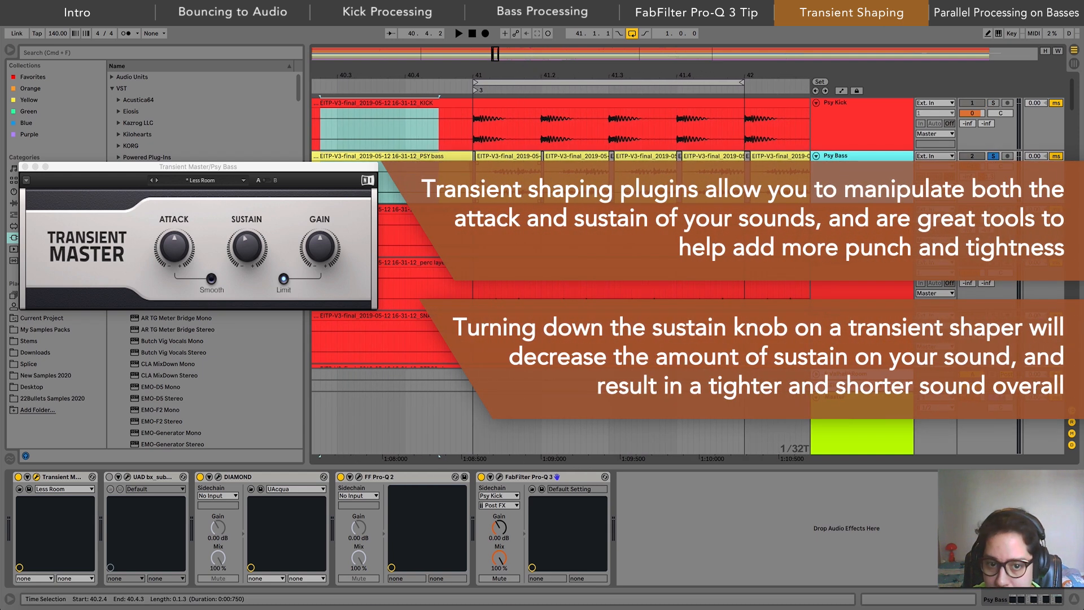
left_click(476, 91)
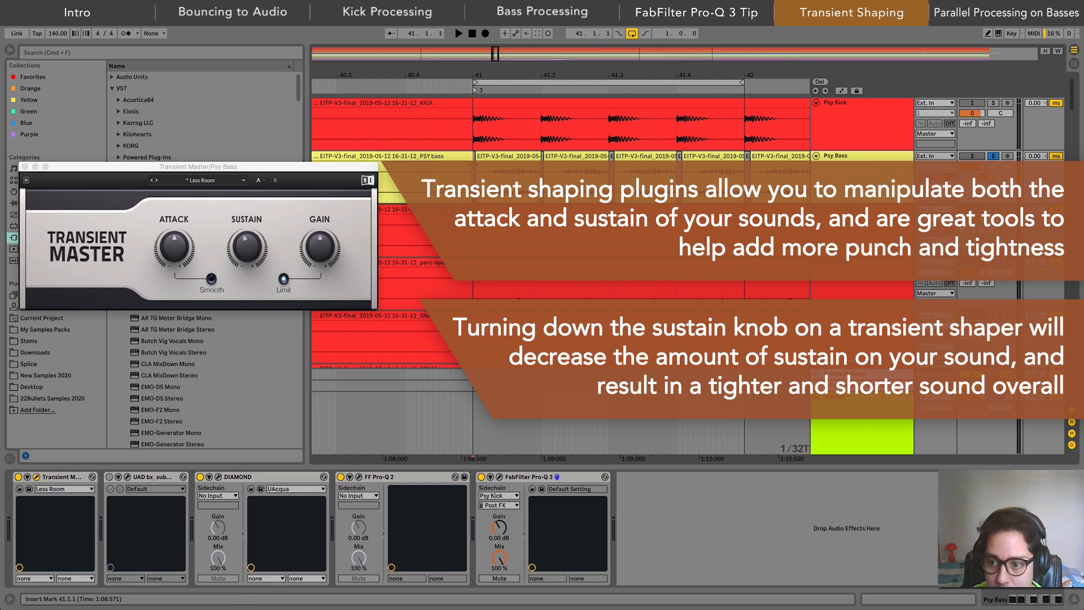
left_click(18, 477)
key("space")
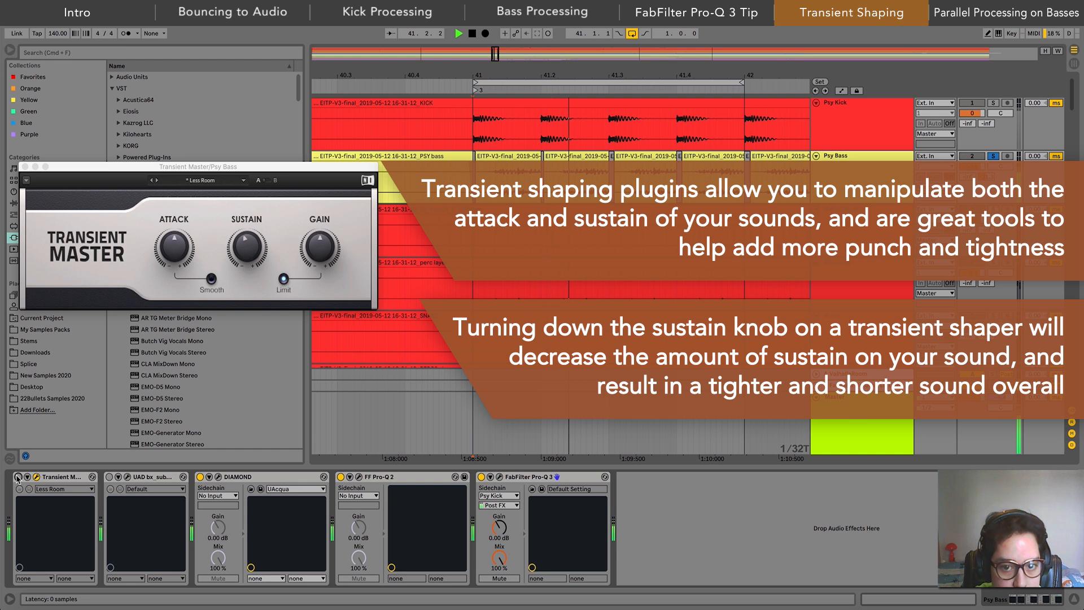
left_click(18, 477)
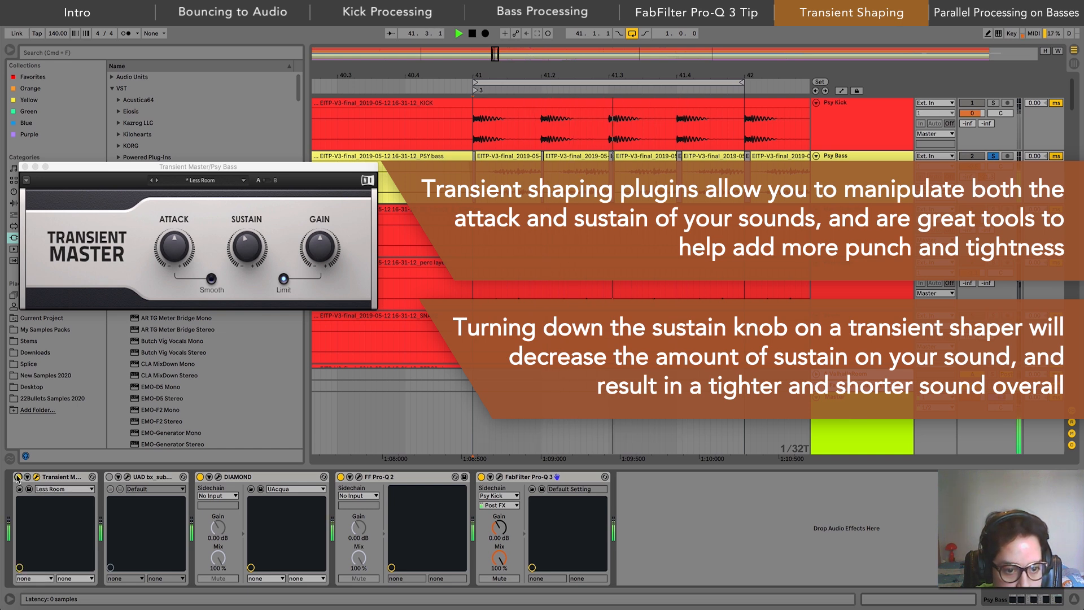
left_click(35, 479)
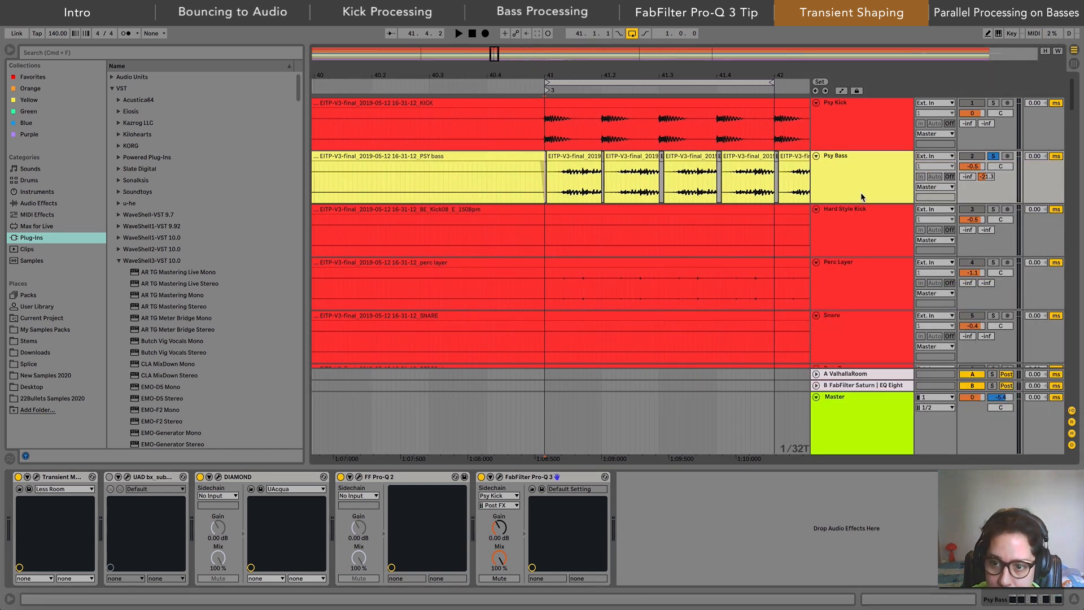
Step: Select the Psy Bass track and search the User Library for "attack", expanding the Presets folder
left_click(862, 197)
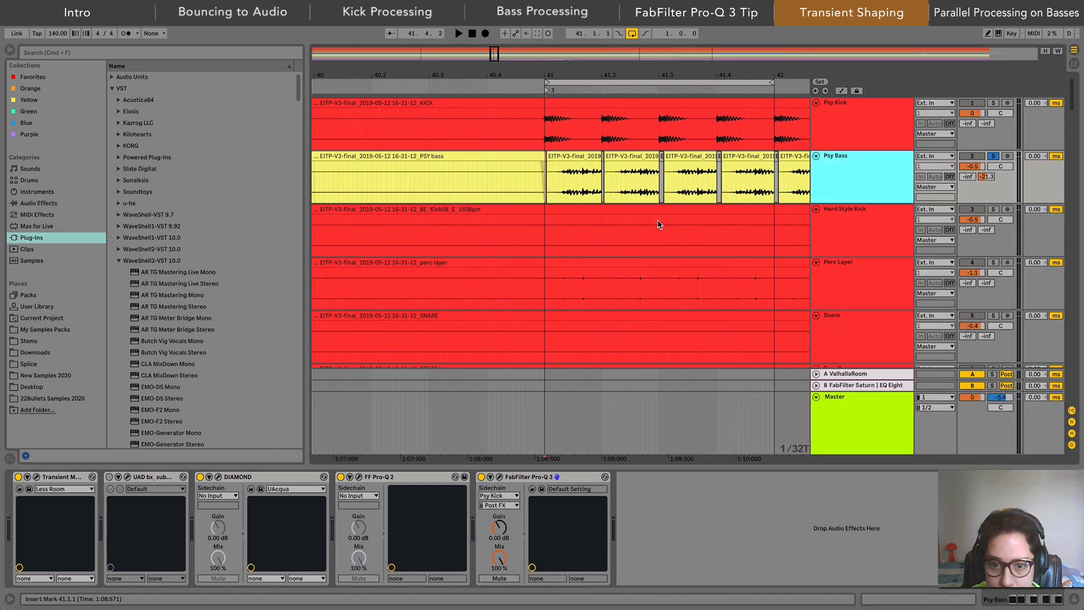
left_click(74, 53)
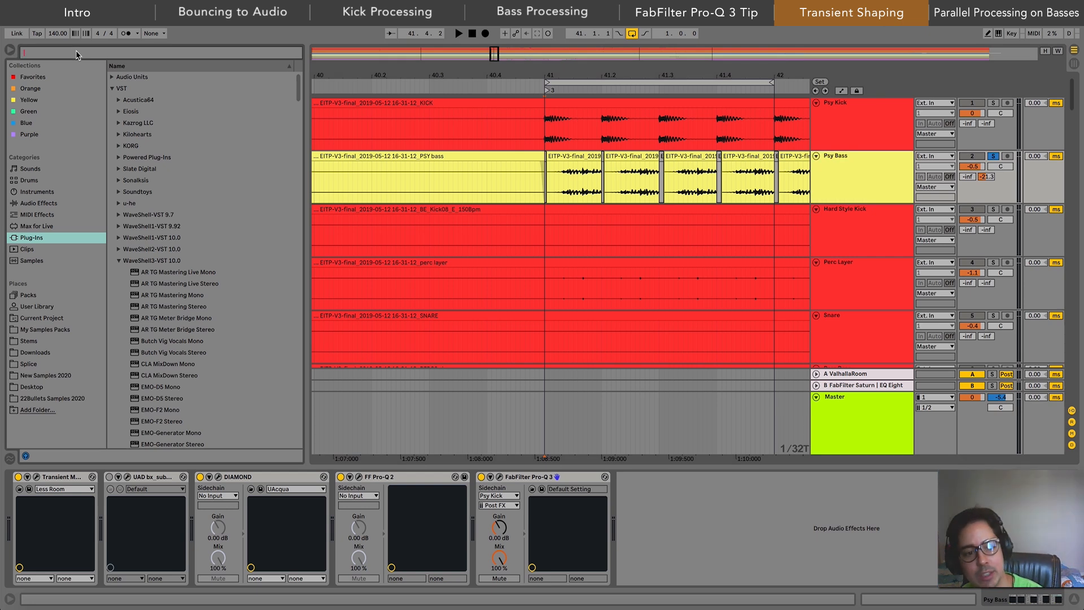
type("attack")
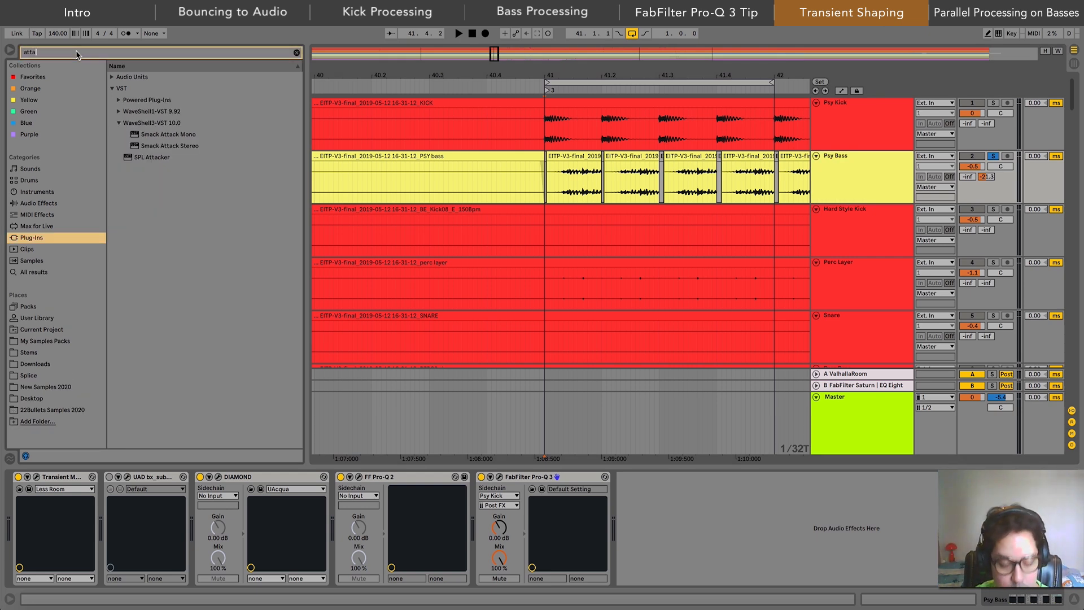
left_click(40, 318)
left_click(111, 77)
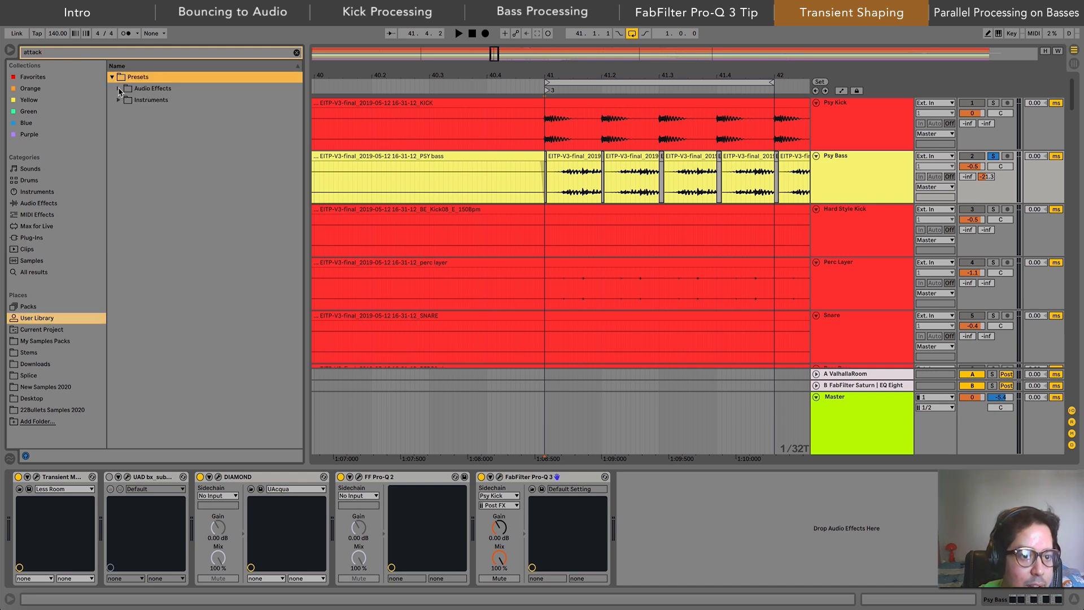
Step: Insert the 22Bullets Bass Attack Enhancer rack at the start of the Psy Bass device chain and close its FabFilter Pro-MB and SPL Transient Designer windows
left_click(119, 89)
left_click(125, 100)
left_click_drag(195, 113, 37, 514)
left_click(36, 188)
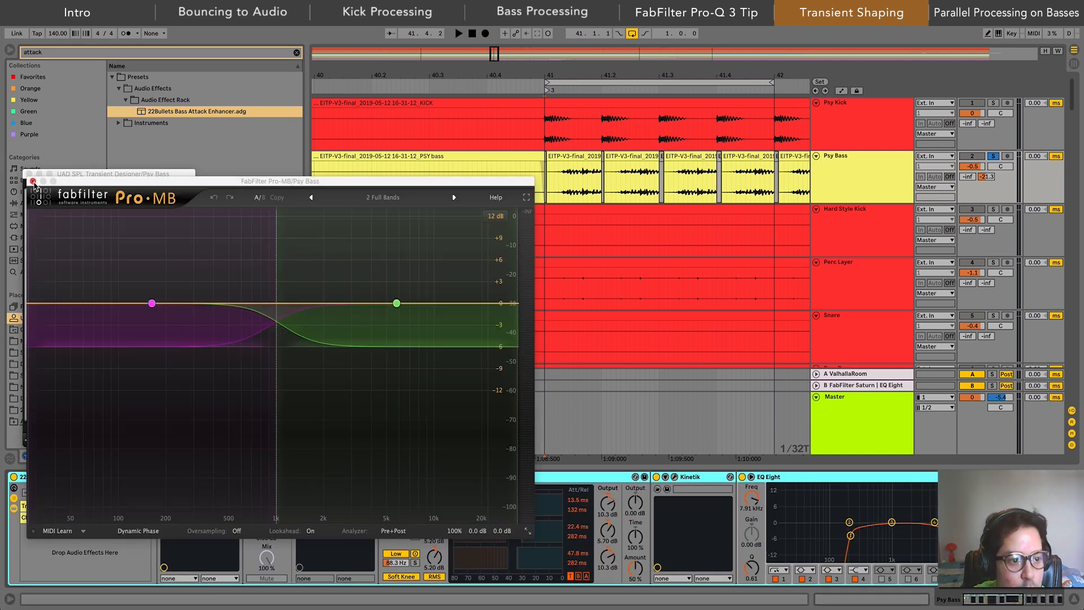
left_click(34, 181)
left_click(31, 173)
Step: Open the SPL Transient Designer on the rack's Transient chain and compare the devices in the Transient and Chain chains
left_click(42, 507)
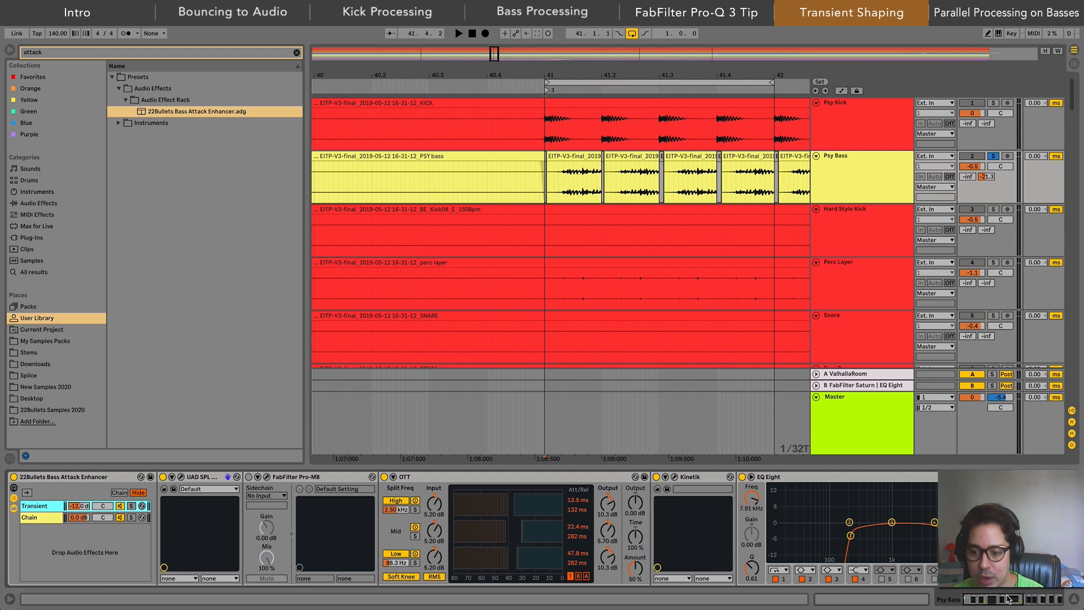
left_click(182, 478)
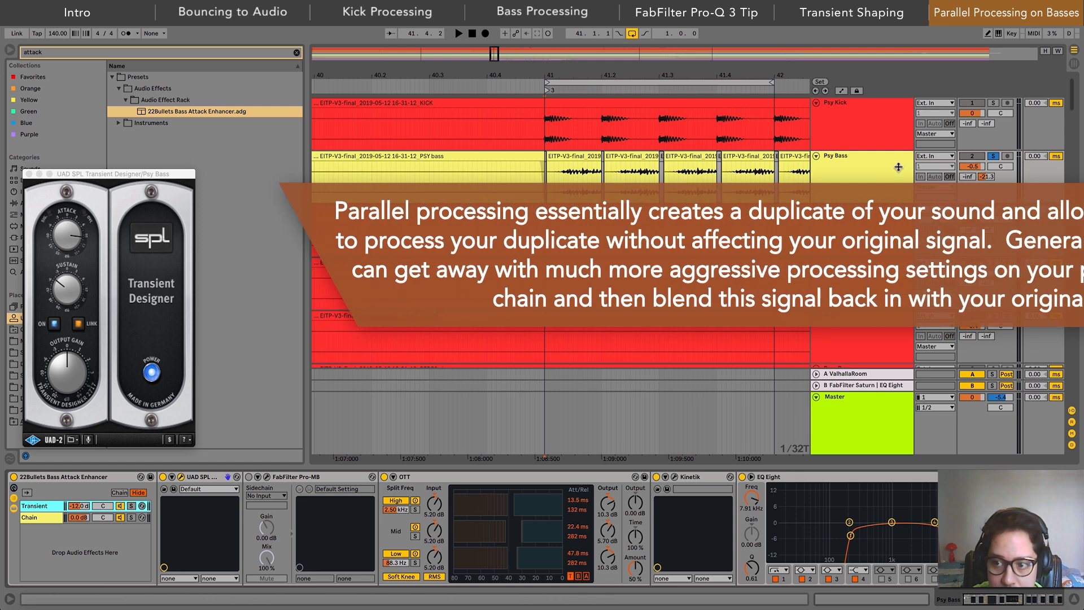
left_click(40, 516)
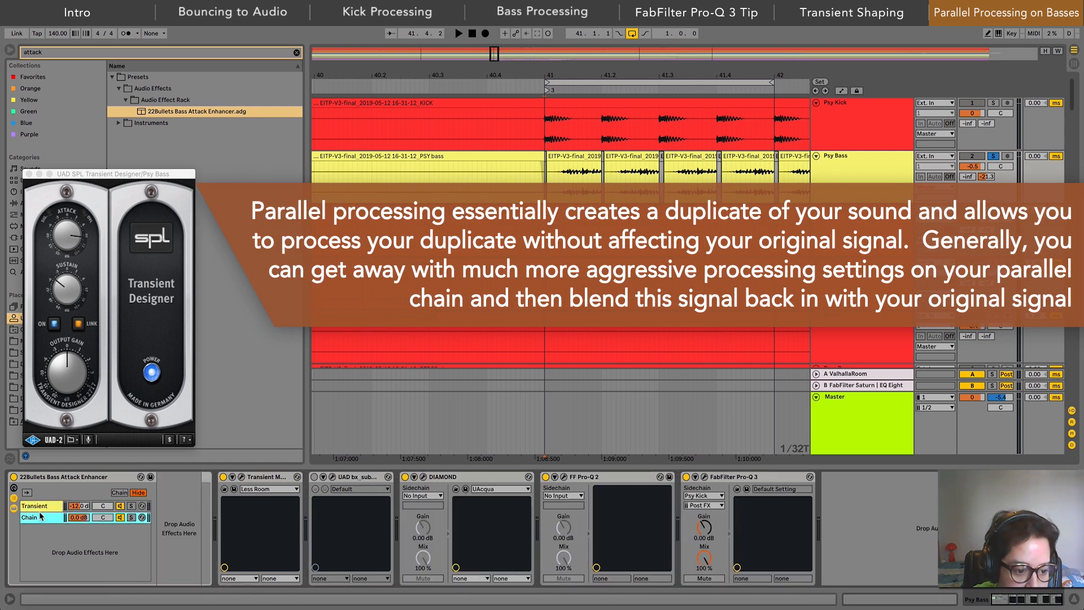
left_click(34, 517)
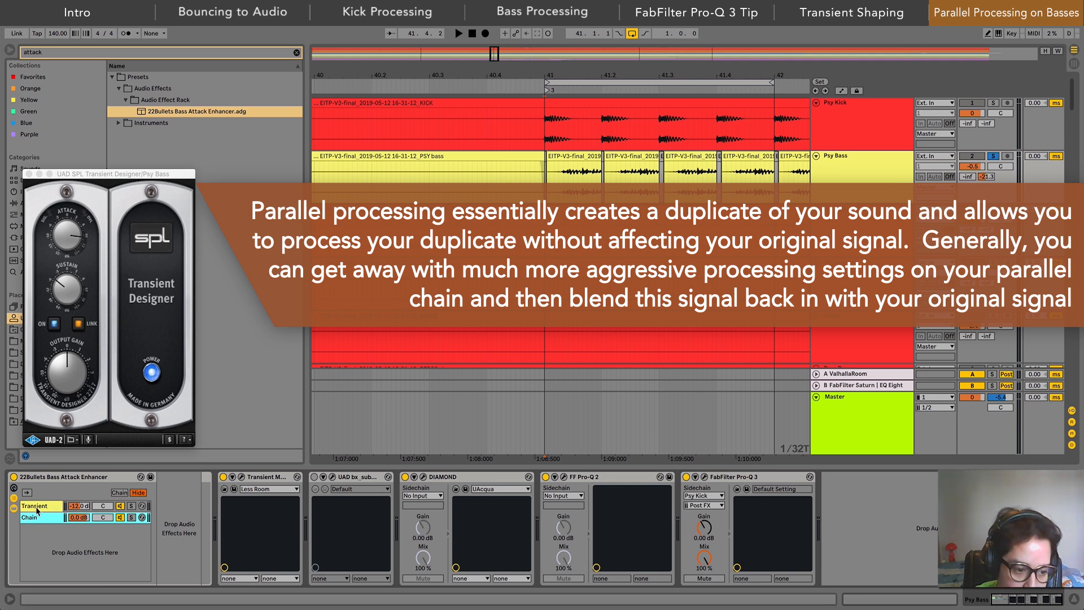
left_click(36, 507)
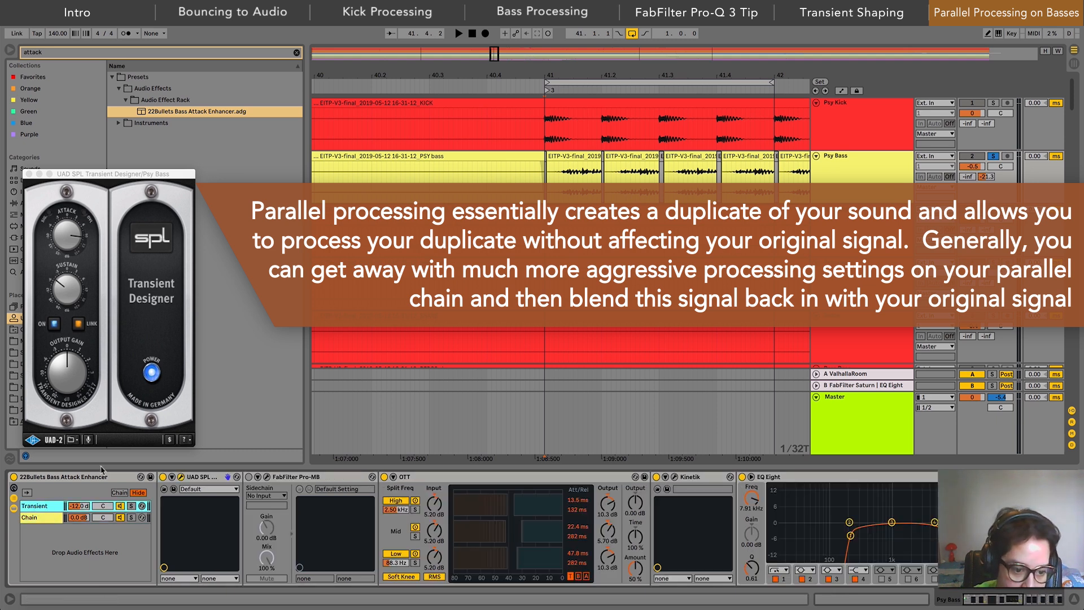
left_click(43, 520)
left_click(44, 508)
left_click(44, 516)
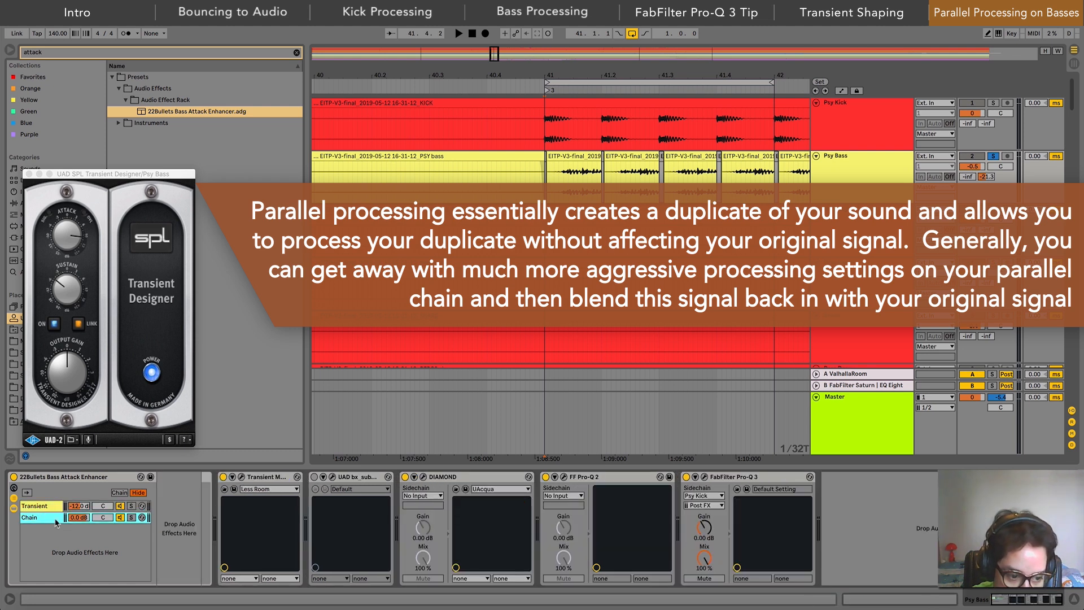
left_click(40, 508)
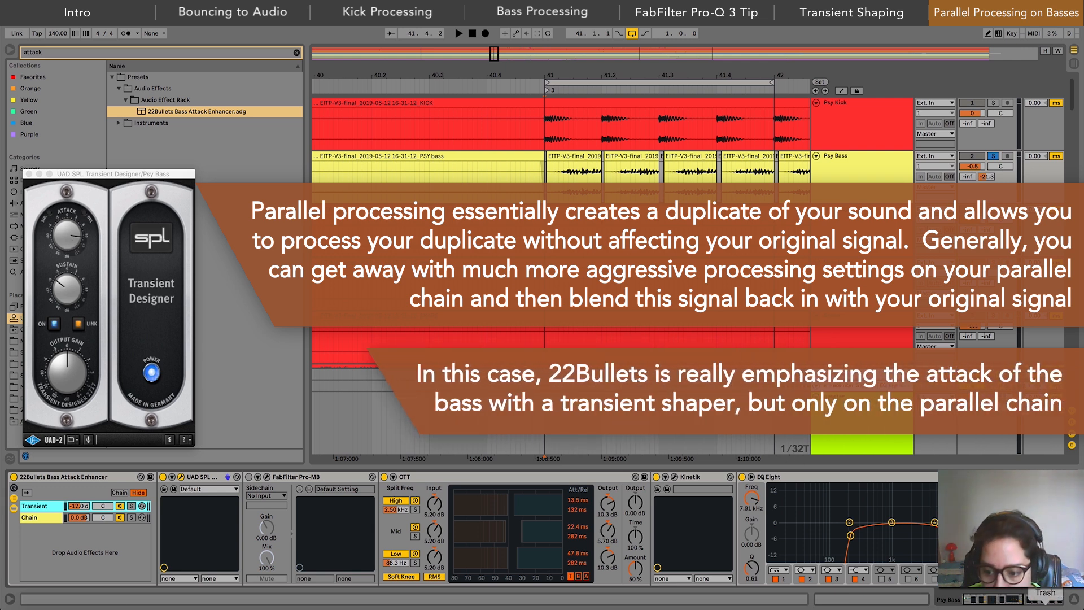
Step: Examine the remaining devices on the Transient chain, including the Kinetik settings and the low-cut band of EQ Eight
scroll(435, 478, "right", 10)
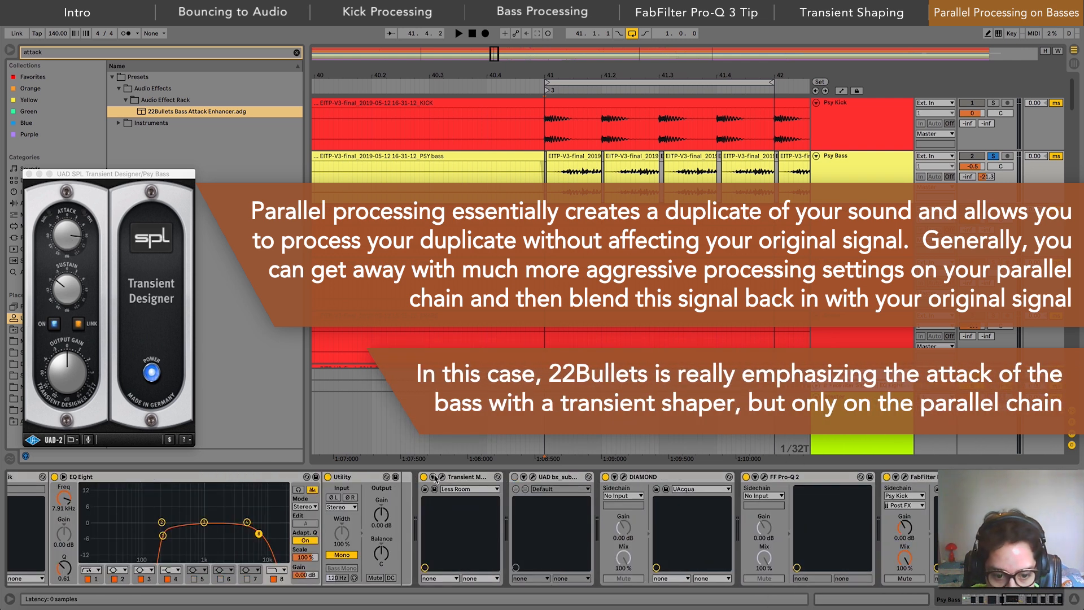
scroll(715, 576, "left", 10)
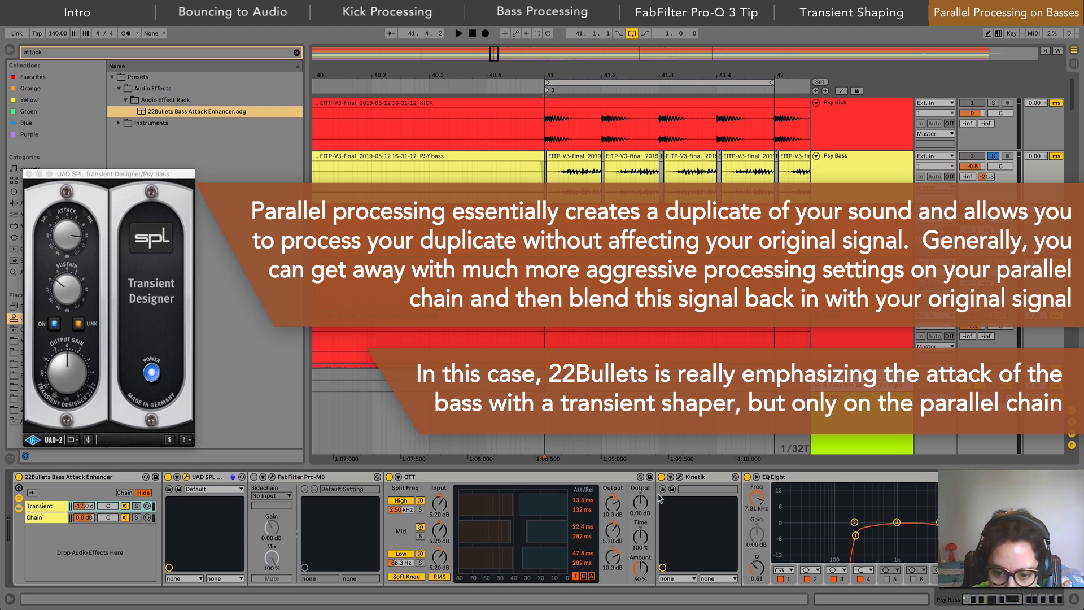
left_click(679, 477)
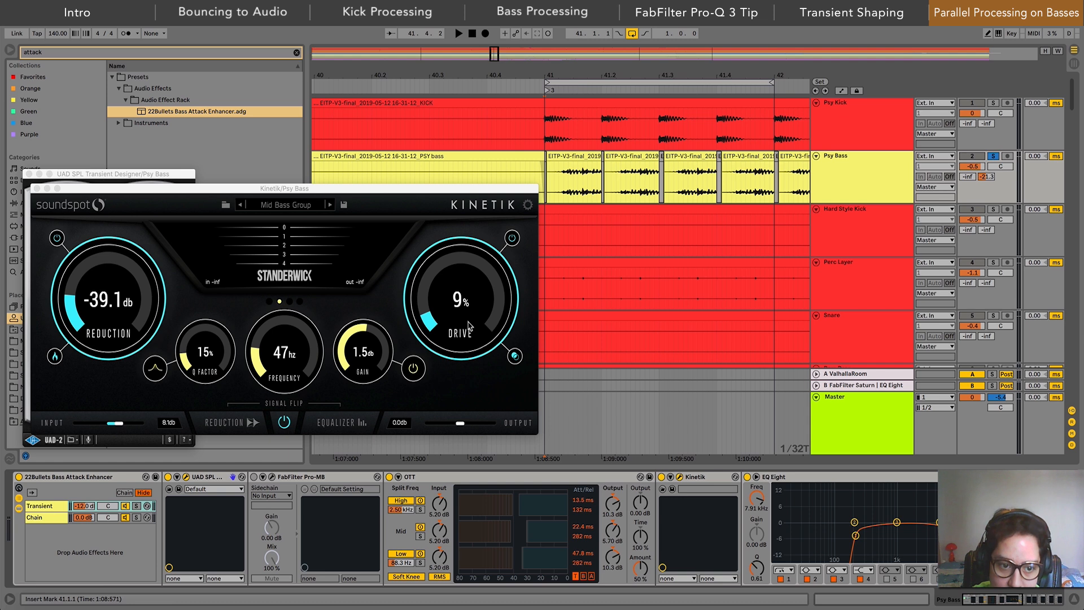
left_click(671, 477)
left_click(670, 477)
left_click(679, 477)
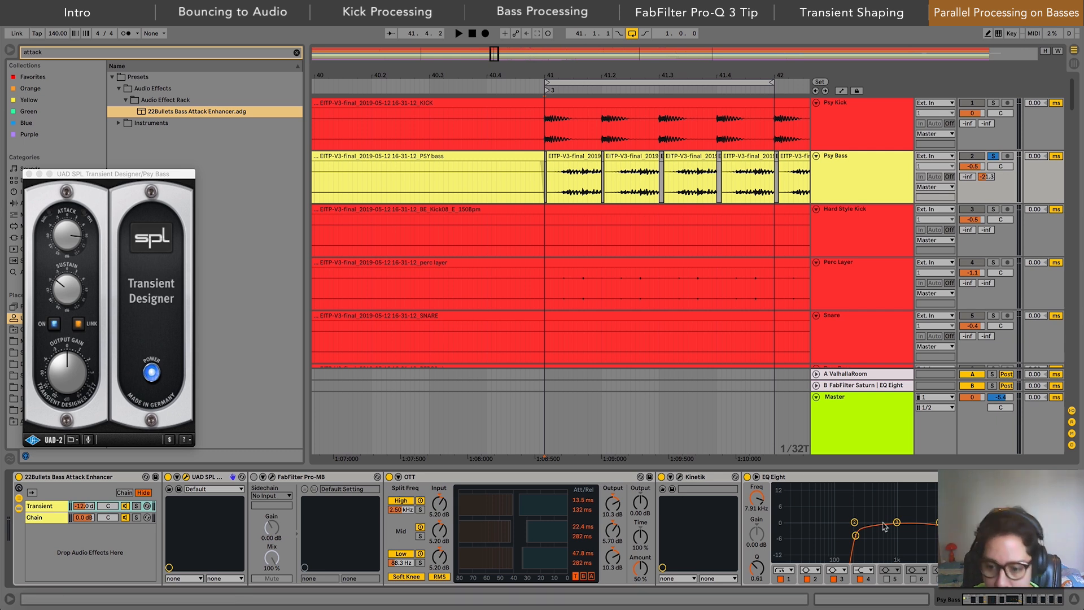
left_click(855, 534)
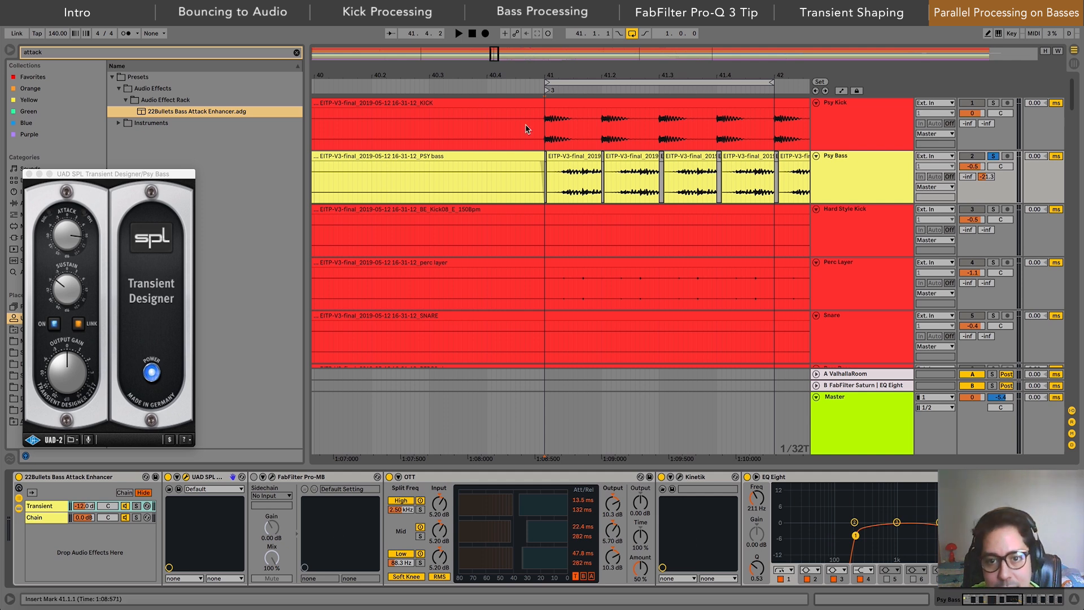
Step: Select the looped bar 41 in the arrangement, clear the browser search and reselect the Psy Bass track
left_click_drag(536, 78, 510, 66)
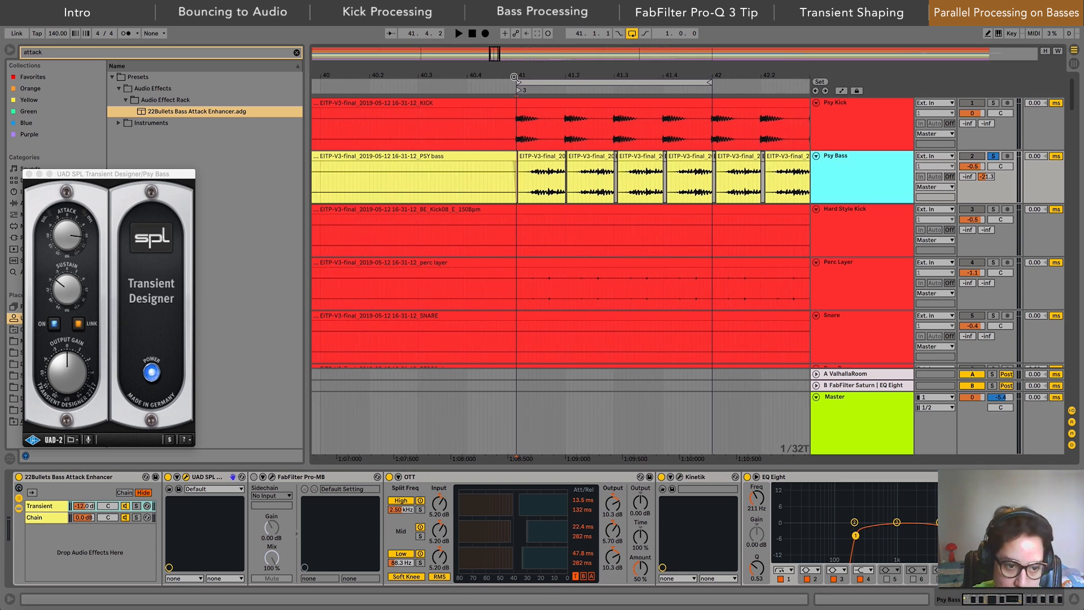
left_click(597, 79)
left_click(297, 53)
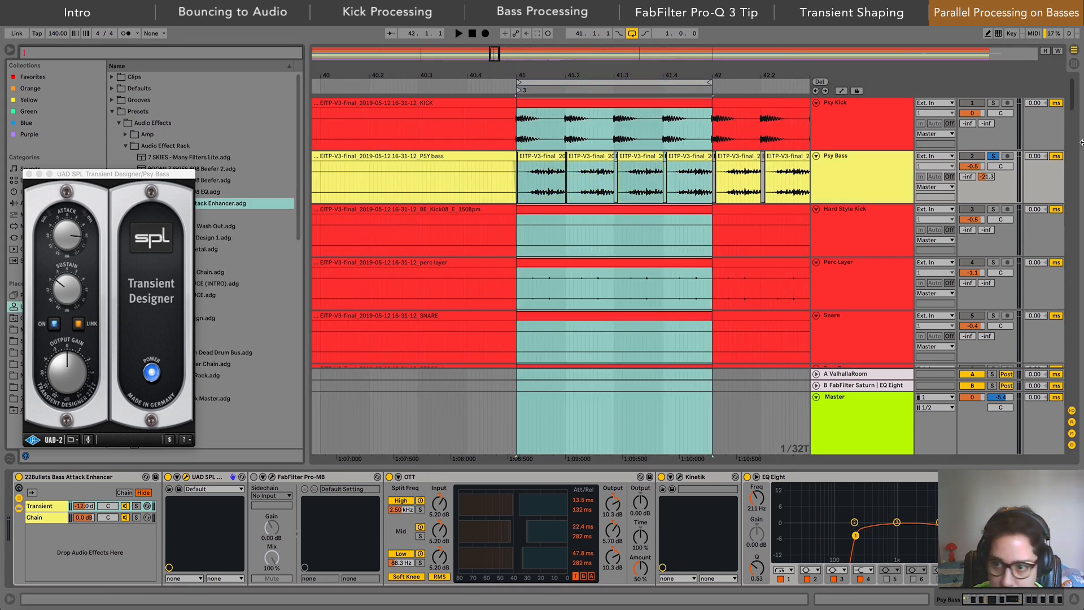
left_click(920, 162)
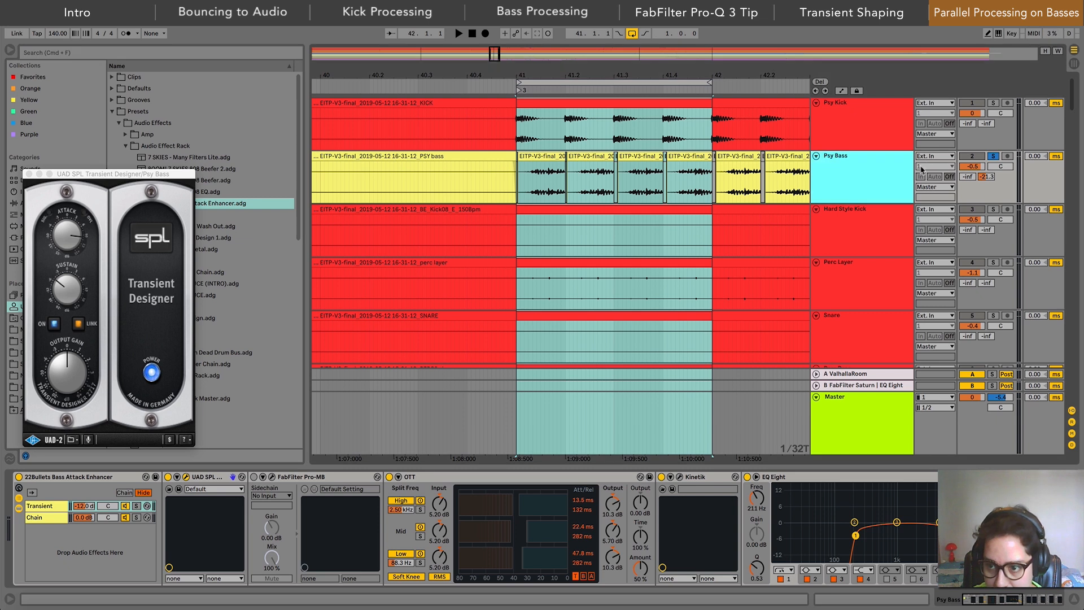
Step: Play the soloed bass while blending the Transient chain's volume to -10.6 dB, and compare the rack bypassed and enabled
left_click(41, 509)
left_click_drag(82, 508, 82, 525)
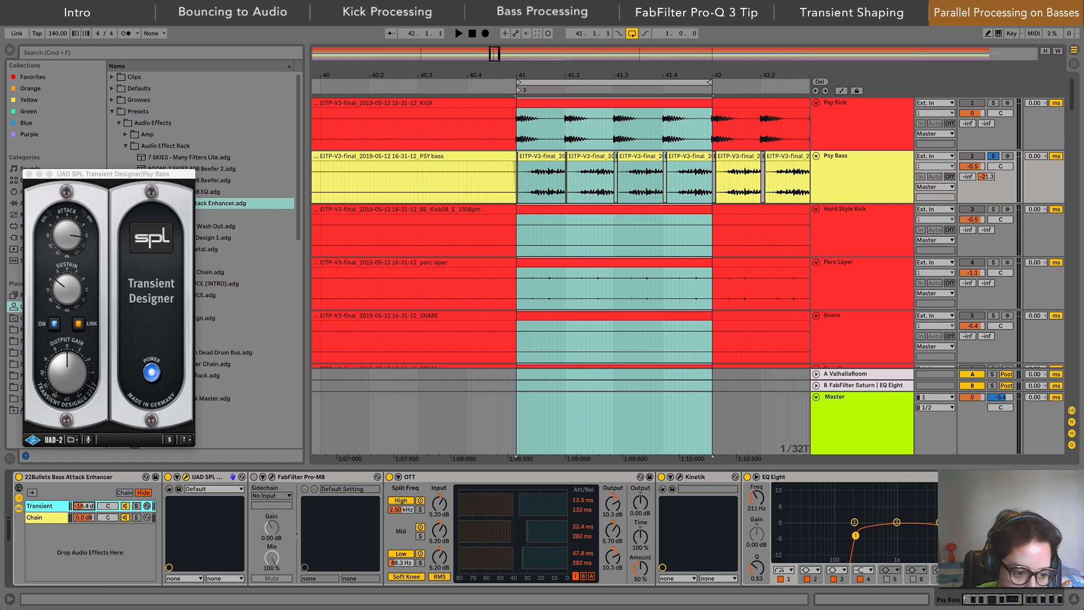
left_click_drag(82, 508, 81, 480)
key("space")
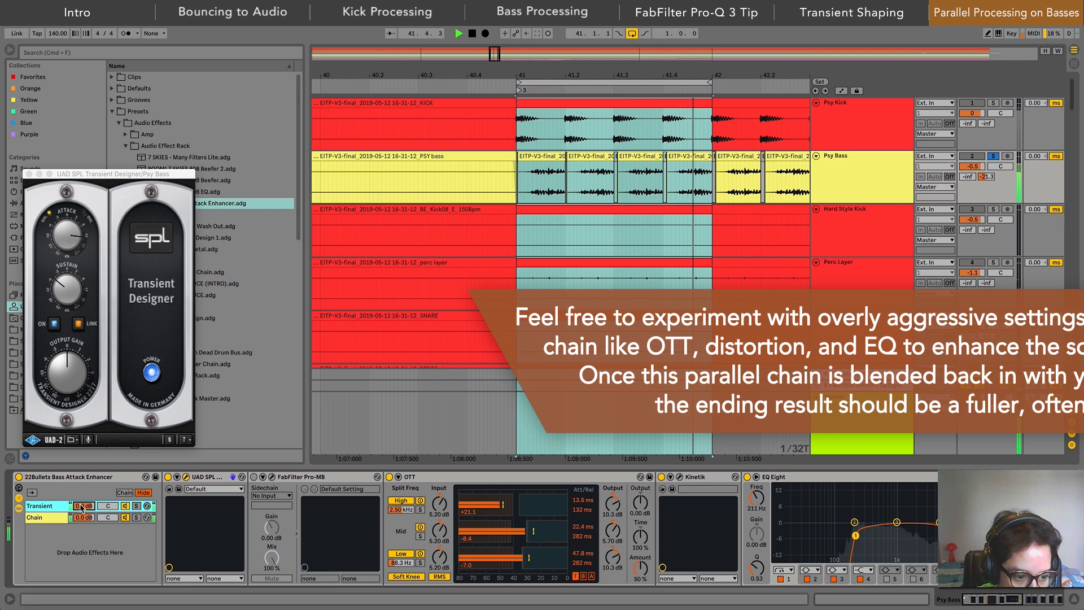
left_click_drag(82, 508, 82, 513)
left_click(19, 477)
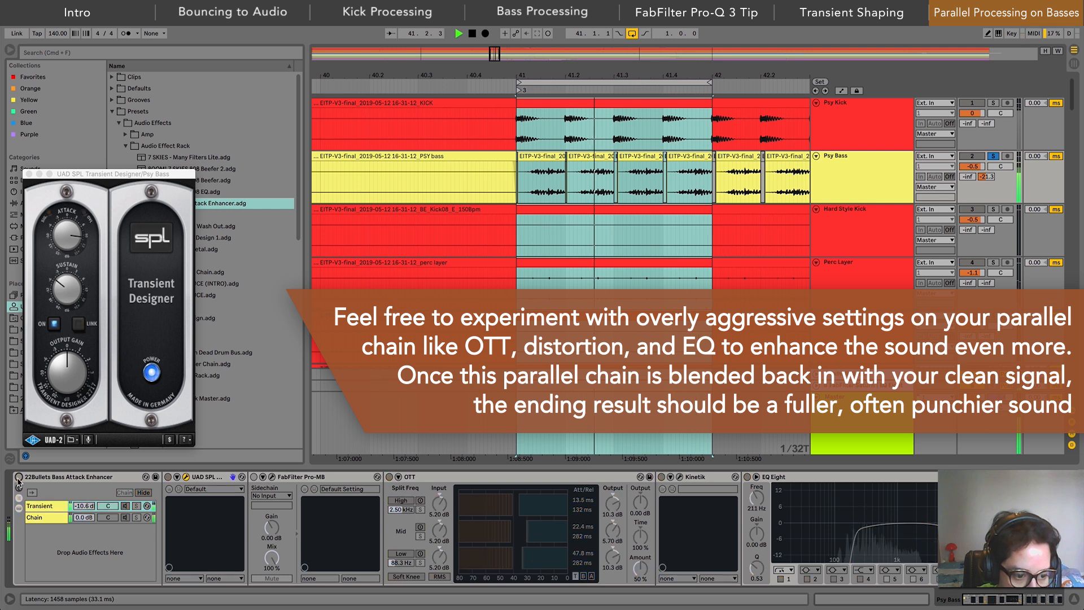
left_click(19, 477)
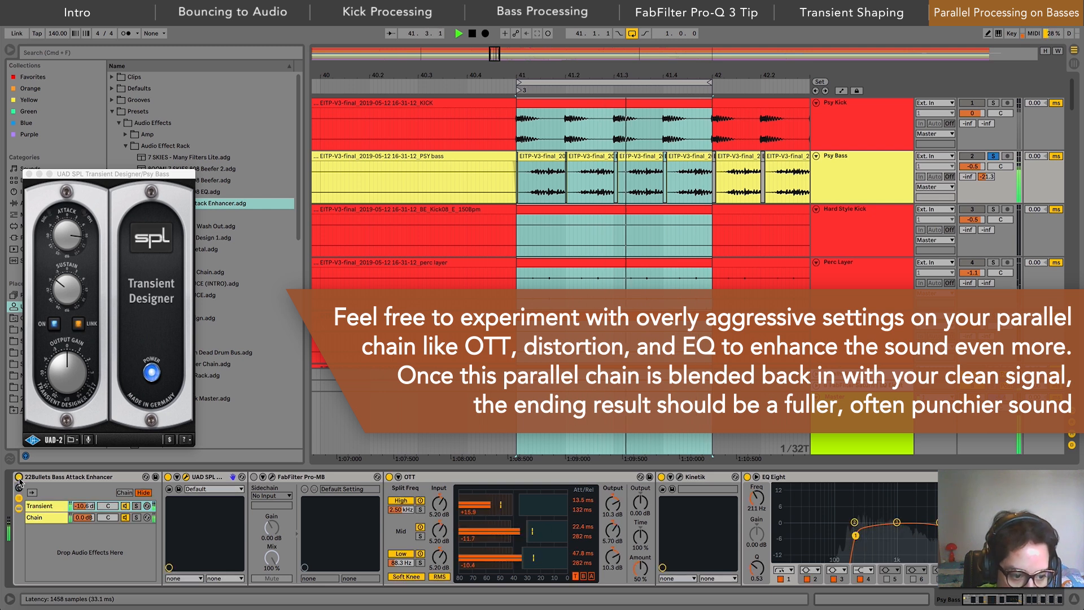
Step: Unsolo the Psy Bass, set the Transient chain's volume to -12.7 dB against the full mix and stop playback
left_click(994, 158)
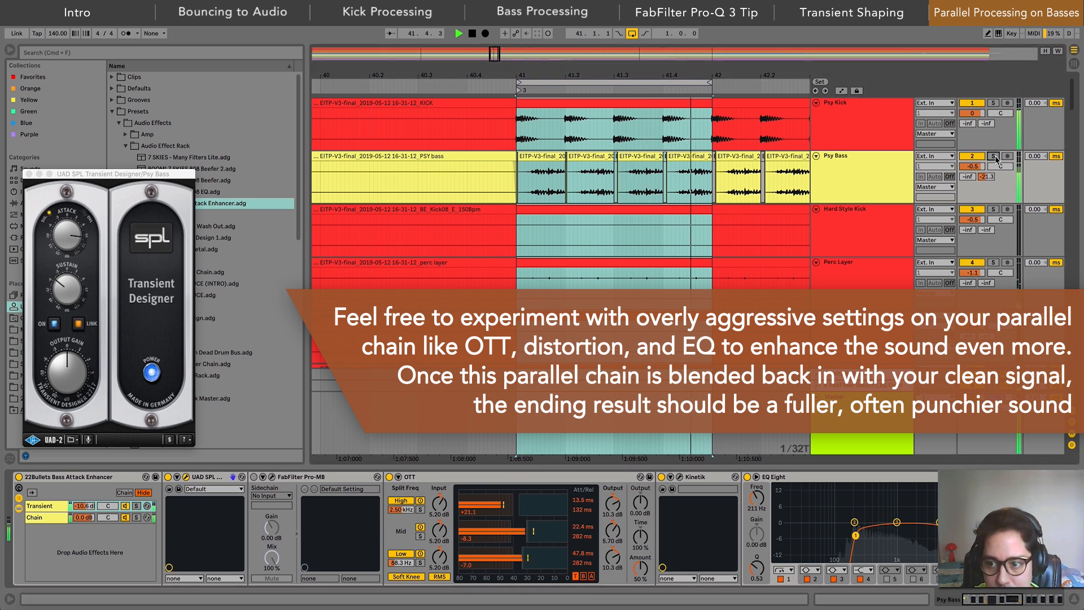
left_click_drag(85, 508, 78, 496)
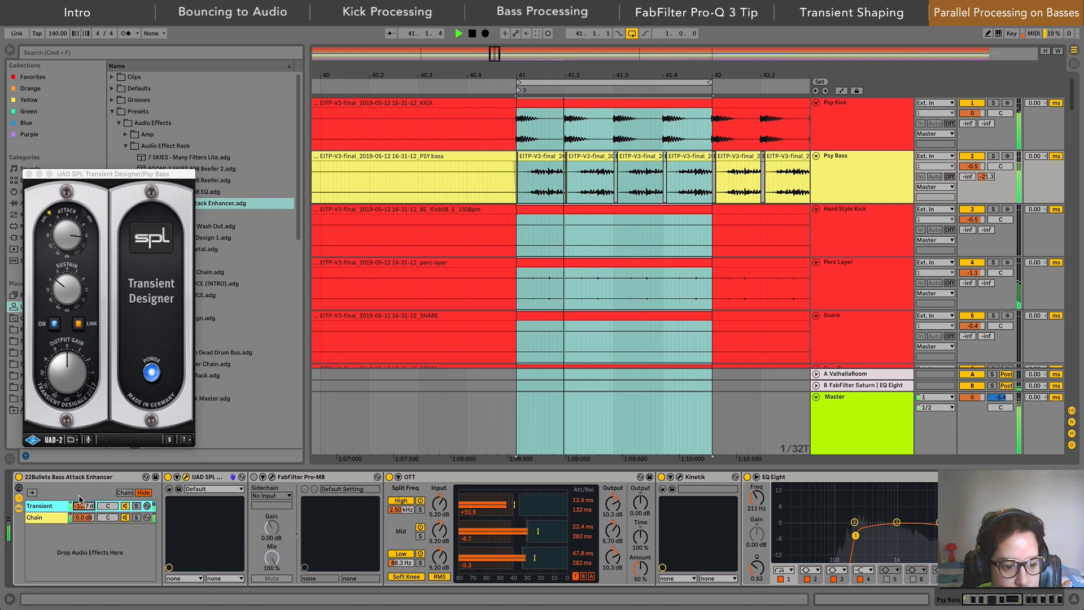
key("space")
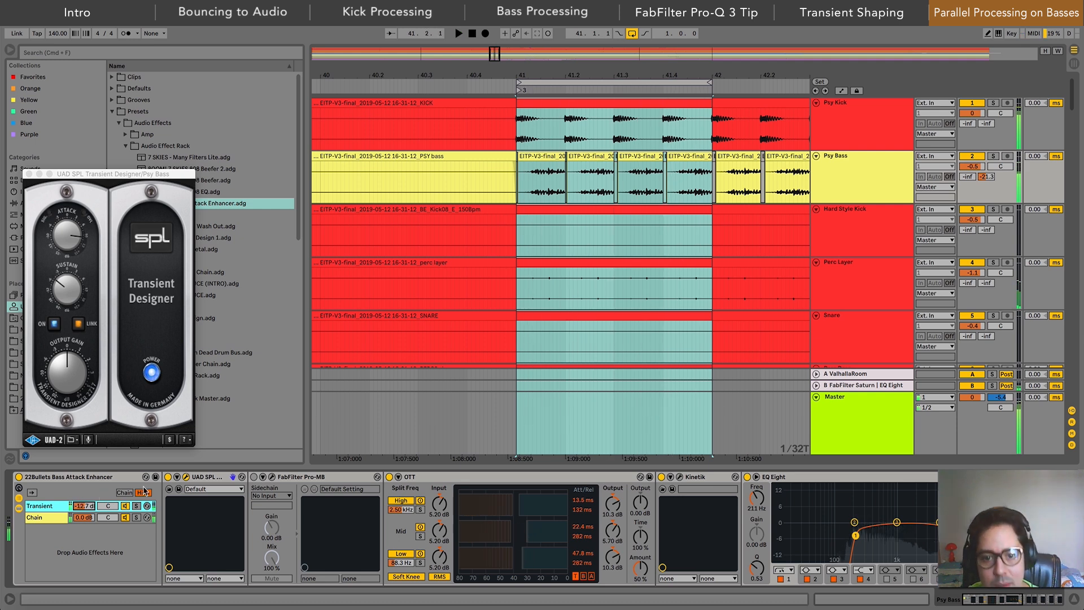